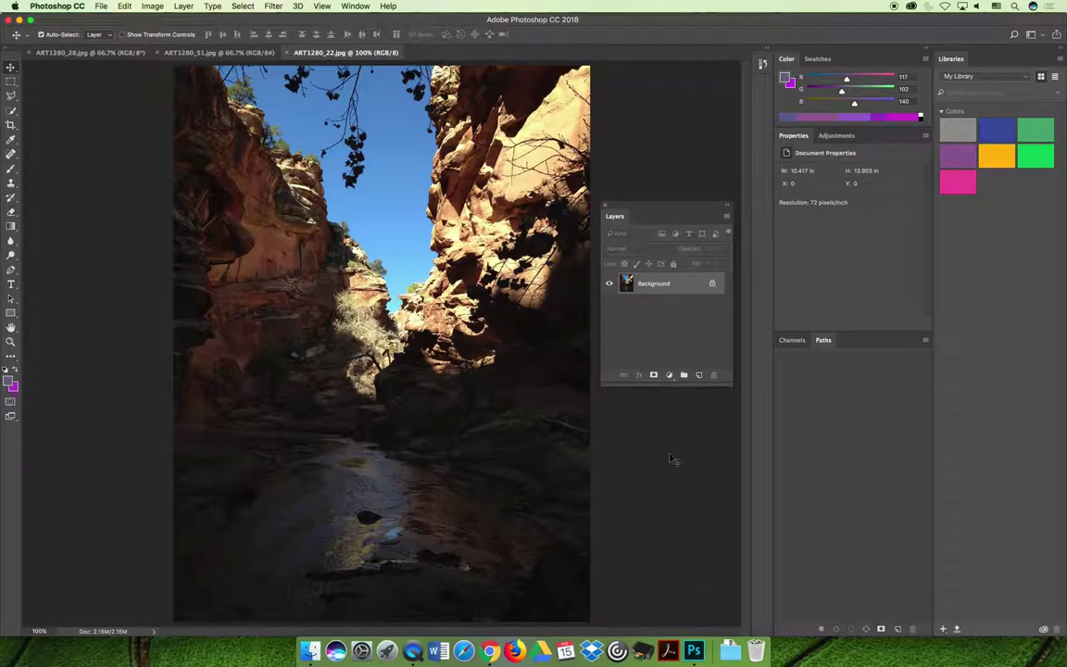
Look over the castle gate and bridge photos, then return to the canyon photo.
click(97, 53)
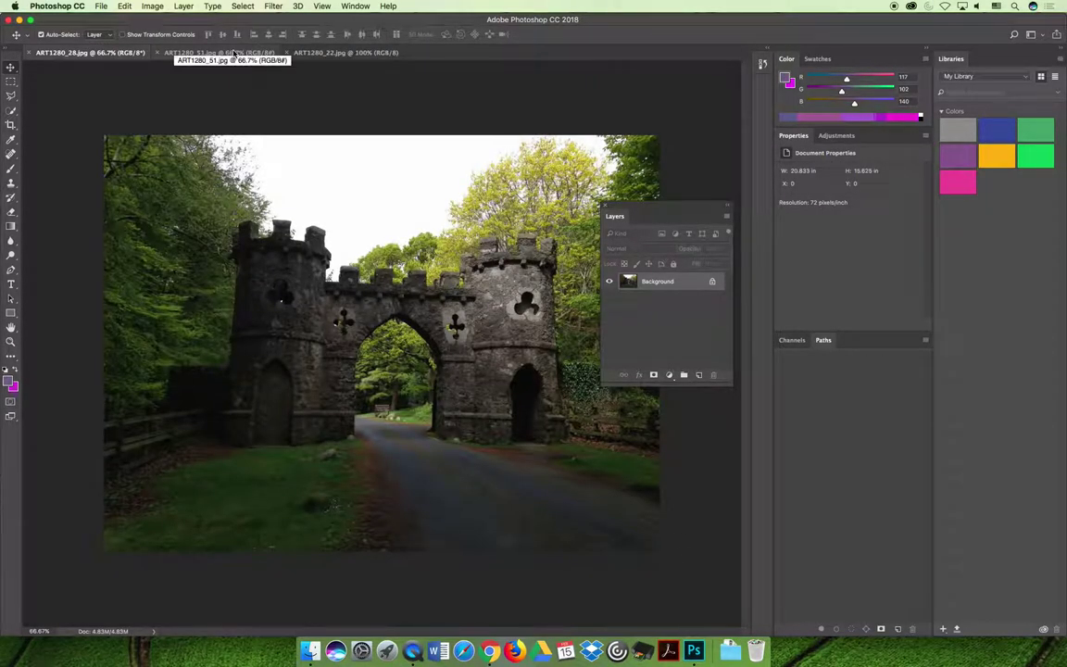
click(235, 53)
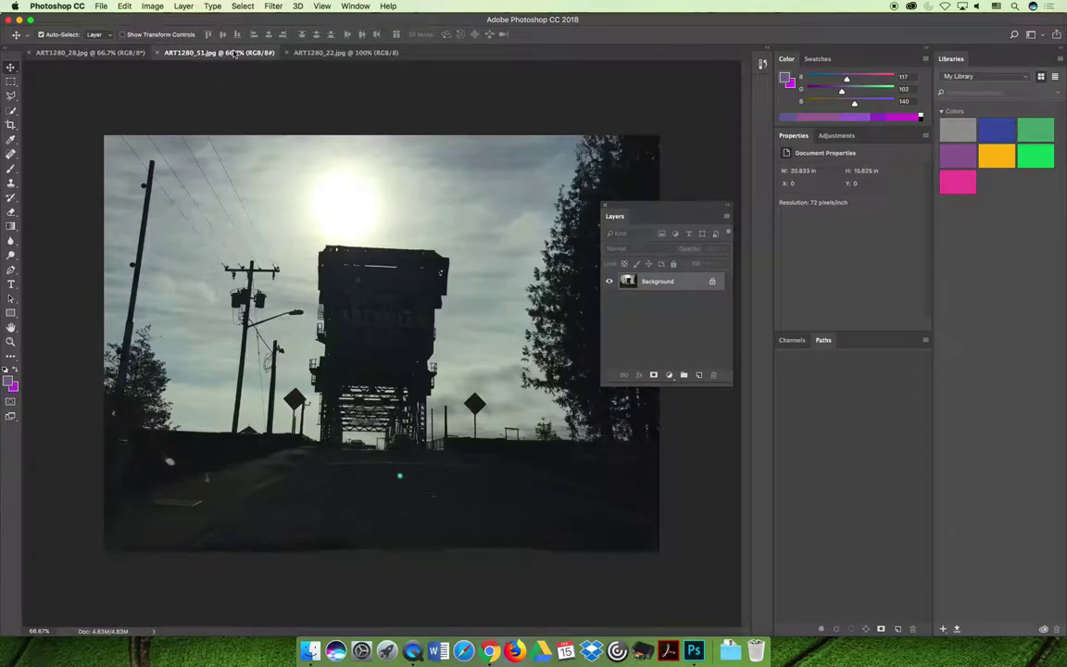
click(343, 54)
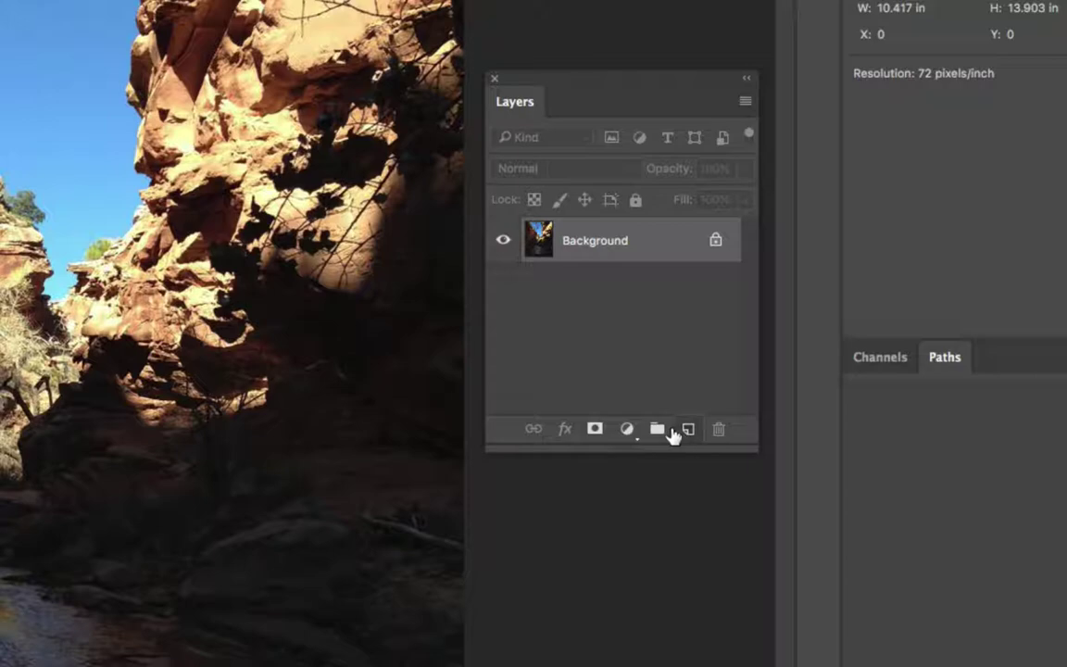
Add a Brightness/Contrast layer to the canyon with Brightness at 150, then select its mask.
click(626, 429)
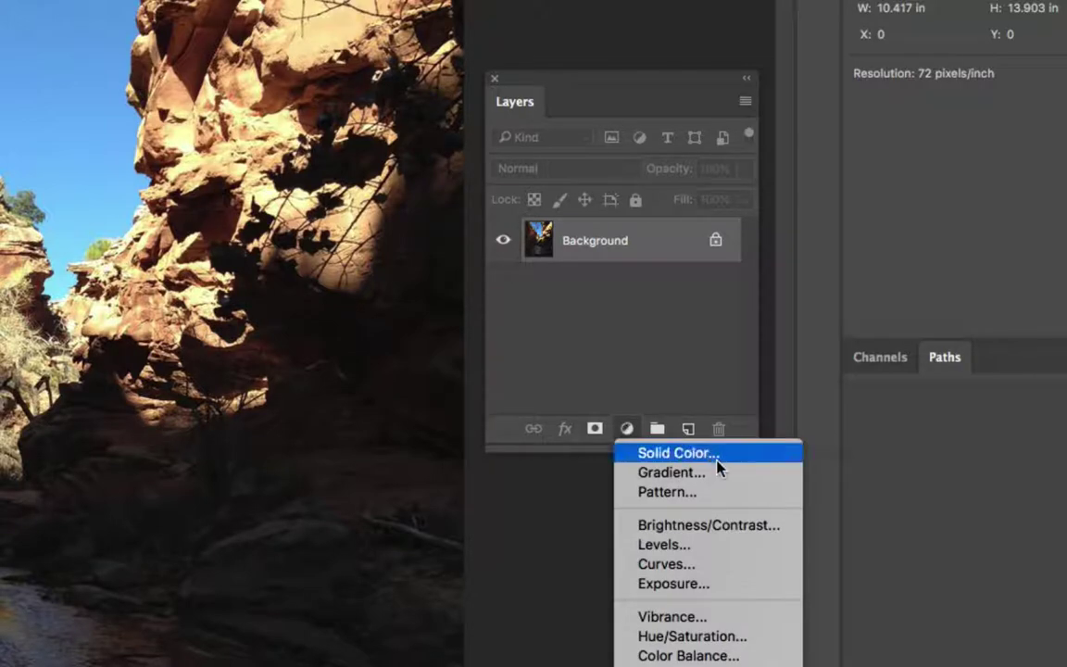
click(743, 526)
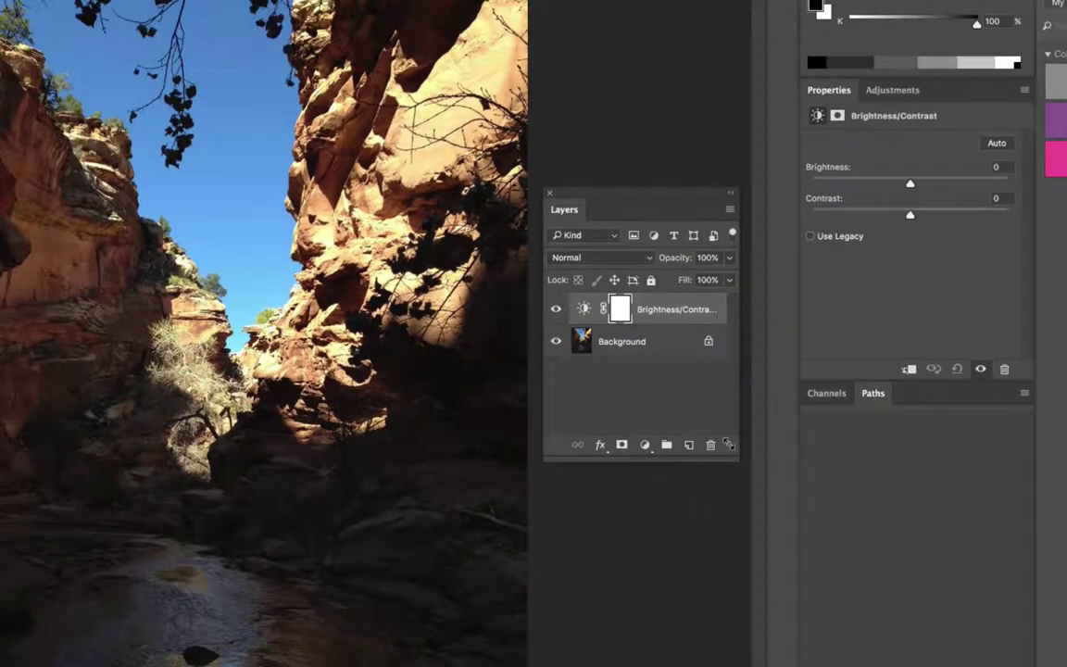
drag(830, 116, 330, 214)
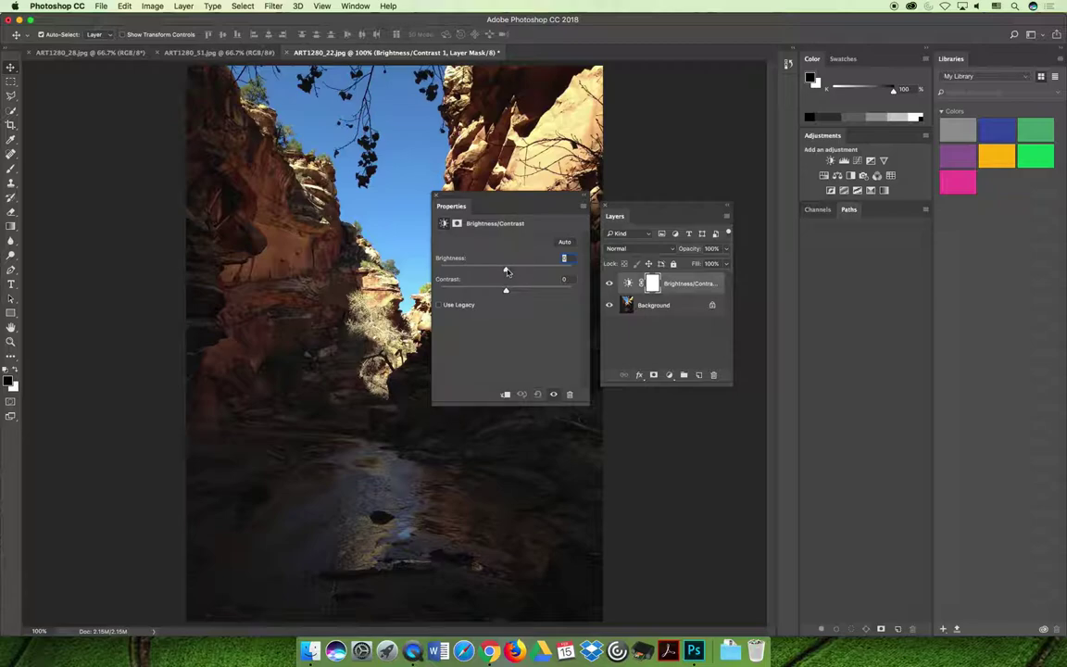
drag(505, 270, 578, 274)
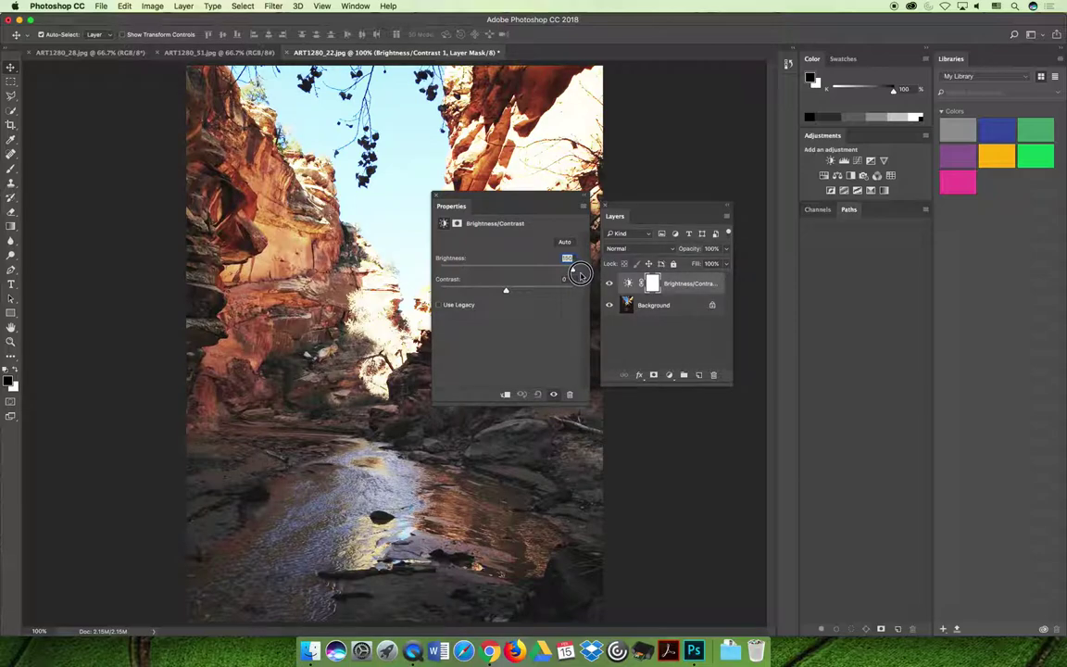
drag(524, 197, 156, 182)
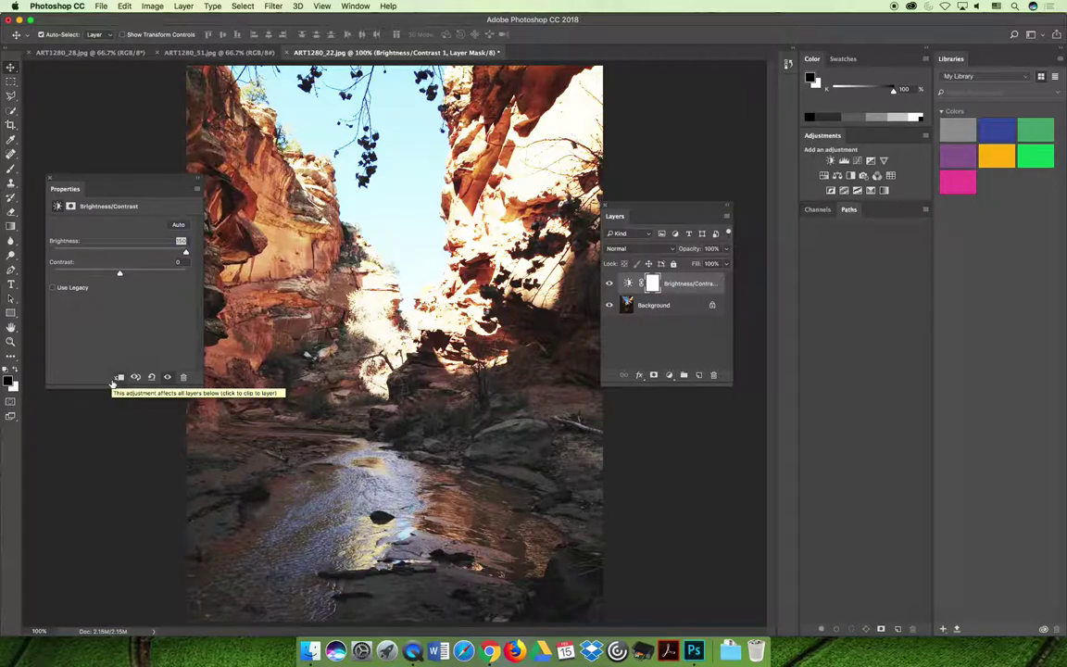
click(653, 284)
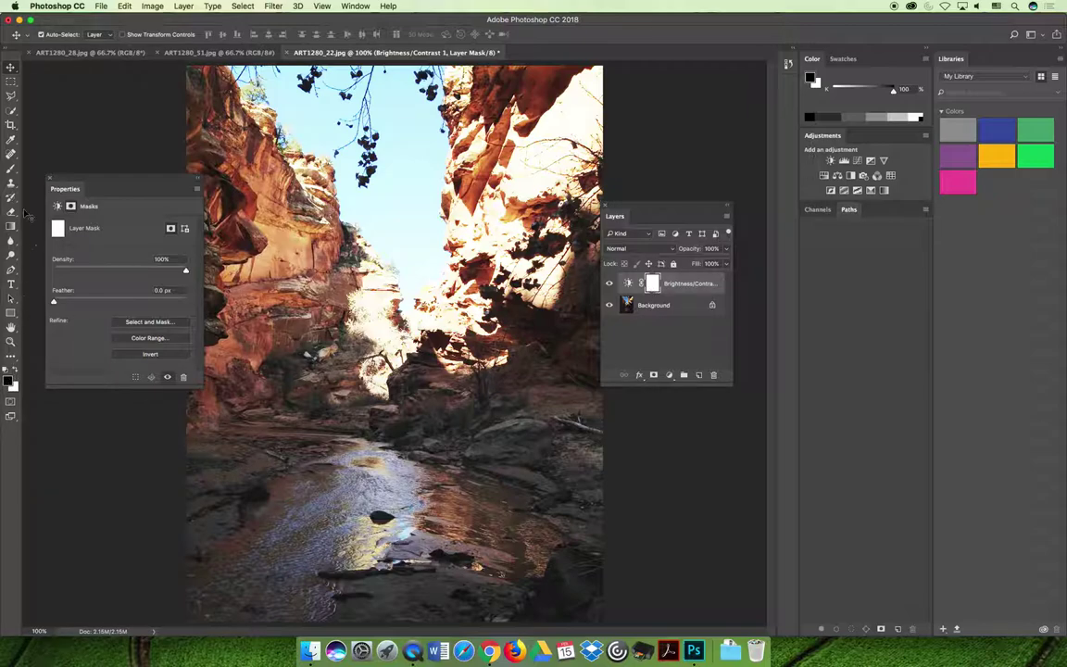
Set up the Brush tool at 26% opacity and size 200.
click(11, 168)
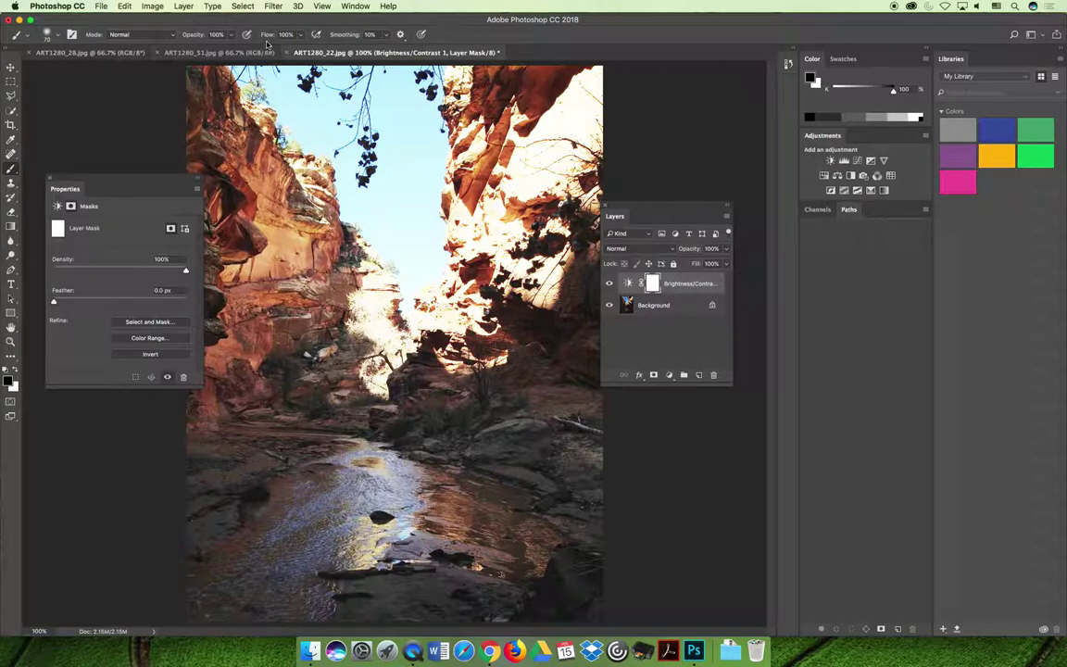
click(230, 36)
drag(190, 49, 194, 48)
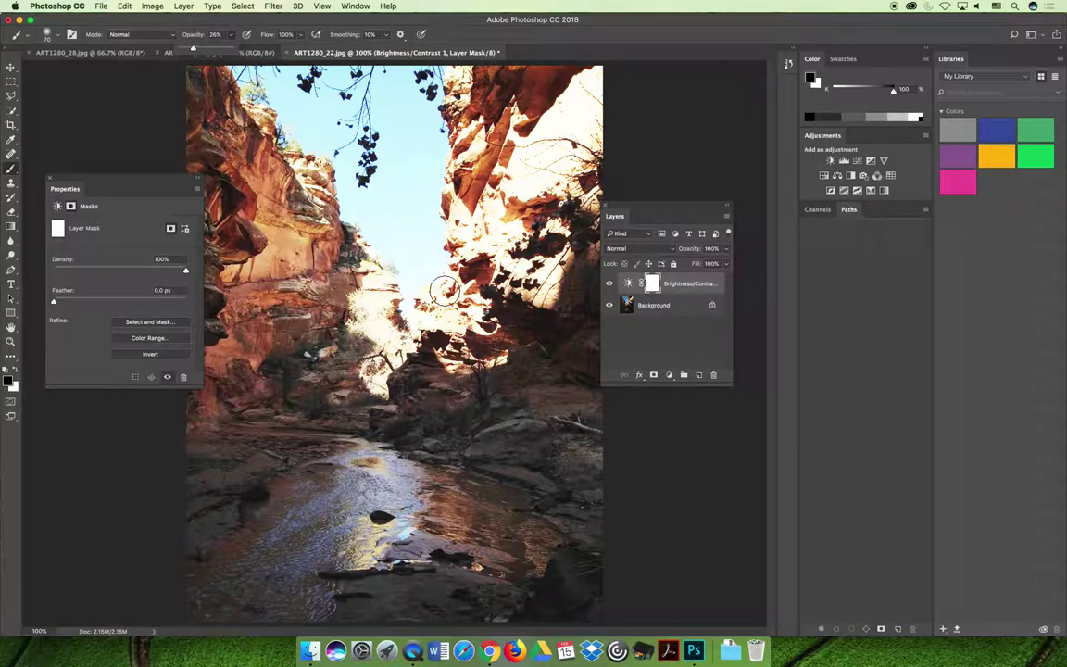
key(bracketright)
key(bracketright)
key(bracketright)
key(bracketright)
key(bracketright)
key(bracketright)
key(bracketright)
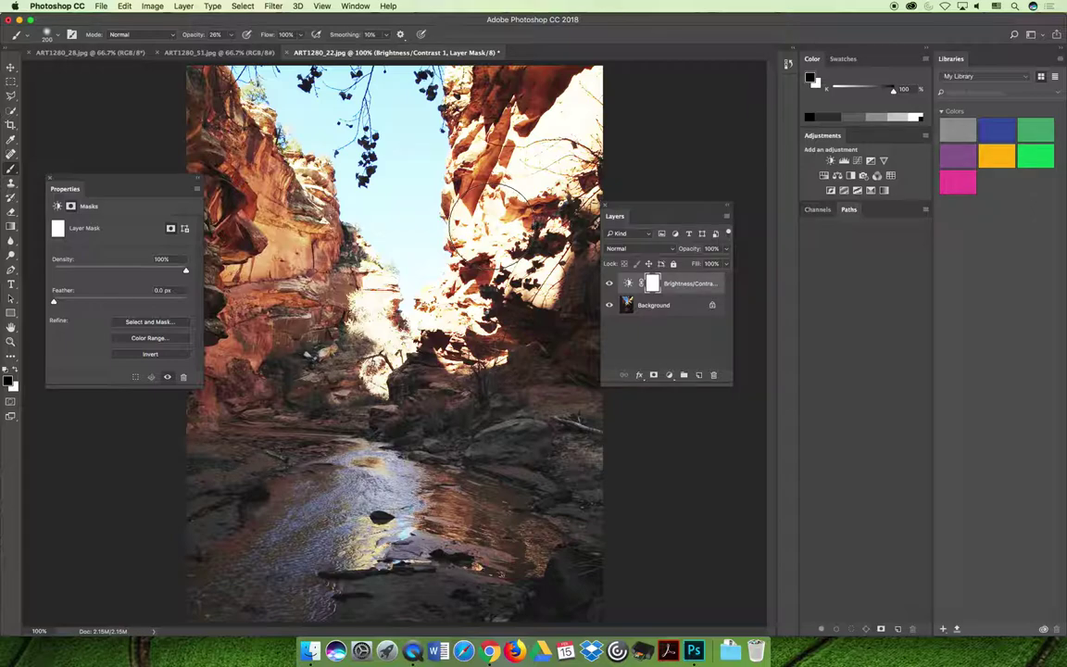
Paint black over the sunlit right cliff in the mask, then switch to bridge photo ART1280_51.
mouse_move(486, 211)
mouse_down()
mouse_move(587, 139)
mouse_move(556, 158)
mouse_move(505, 227)
mouse_move(541, 301)
mouse_move(528, 296)
mouse_move(444, 348)
mouse_move(430, 371)
mouse_move(442, 343)
mouse_move(375, 380)
mouse_move(366, 305)
mouse_move(438, 385)
mouse_move(295, 208)
mouse_move(270, 147)
mouse_move(185, 148)
mouse_move(211, 100)
mouse_move(287, 157)
mouse_move(287, 172)
mouse_move(393, 273)
mouse_move(481, 167)
mouse_move(389, 259)
mouse_move(431, 102)
mouse_move(378, 248)
mouse_move(427, 100)
mouse_move(370, 269)
mouse_move(495, 120)
mouse_move(618, 121)
mouse_move(637, 160)
mouse_move(574, 260)
mouse_move(463, 345)
mouse_move(478, 333)
mouse_move(344, 361)
mouse_move(246, 292)
mouse_move(316, 379)
mouse_move(428, 359)
mouse_move(429, 375)
mouse_move(615, 480)
mouse_move(556, 431)
mouse_move(539, 428)
mouse_move(628, 500)
mouse_move(691, 530)
mouse_up()
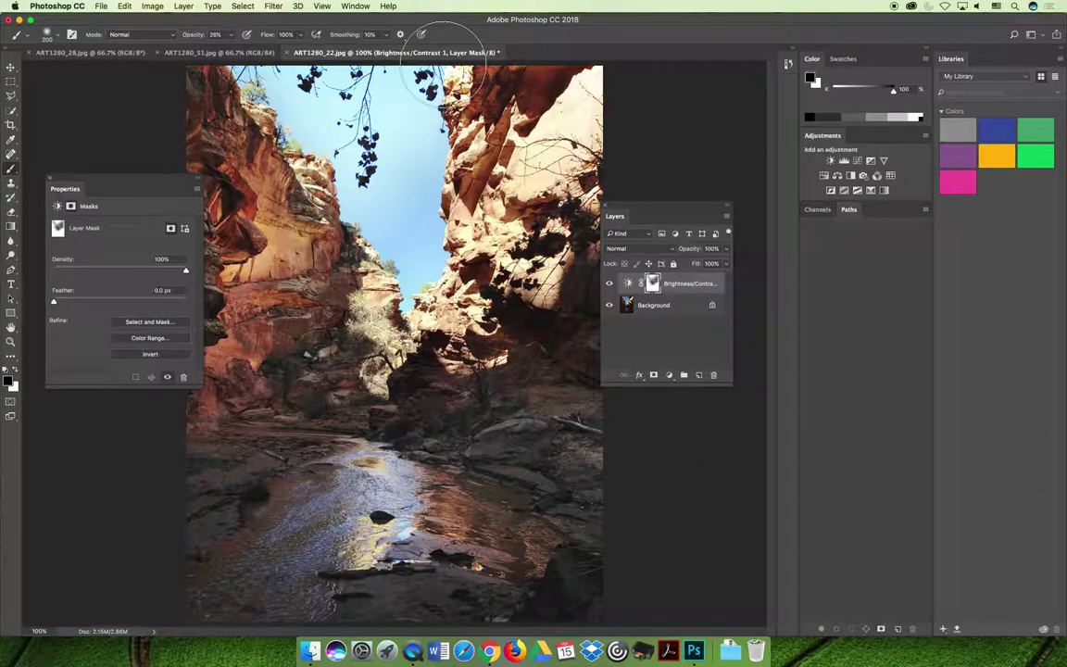
click(215, 53)
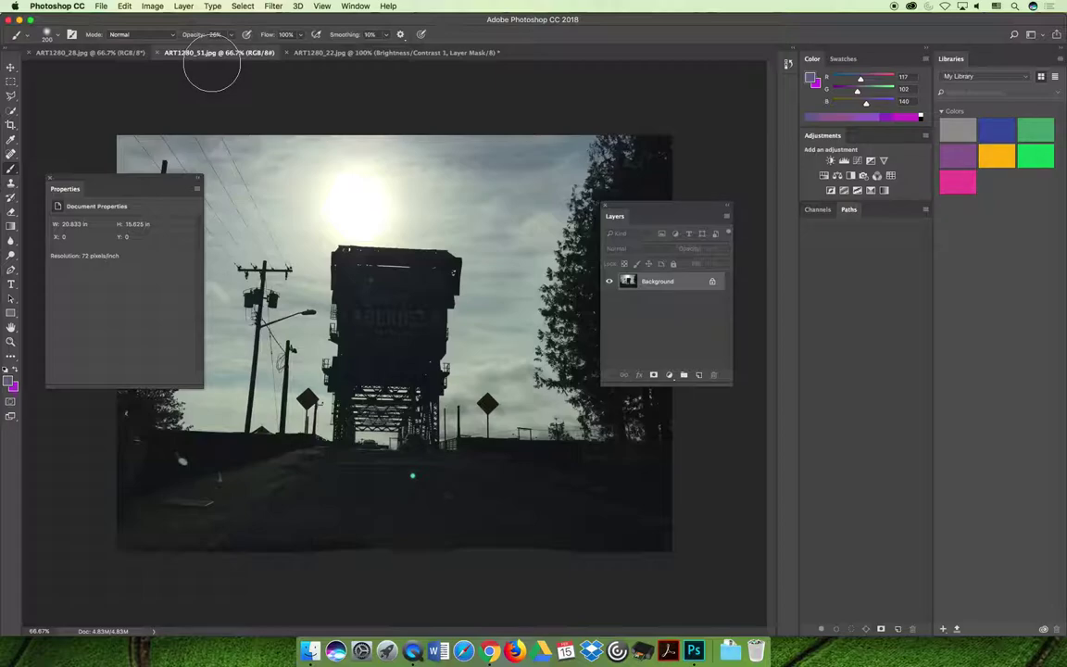
click(669, 375)
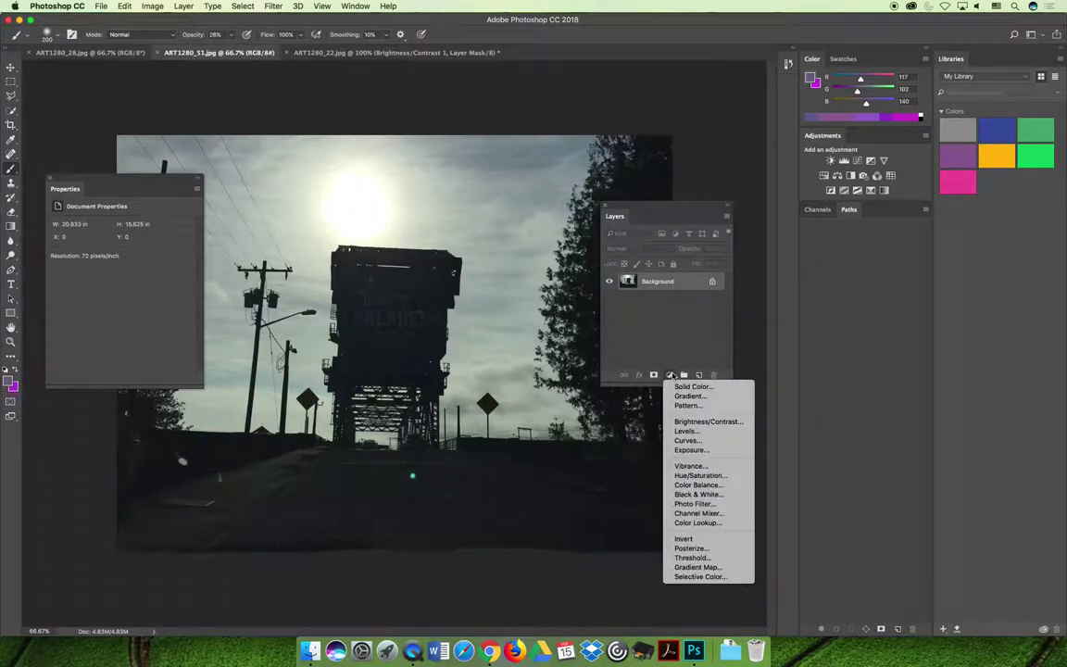
Add a Brightness/Contrast layer at 150 to the bridge, mask the sky and ABERDEEN sign darker, then switch to ART1280_28.
click(714, 423)
drag(119, 253, 213, 255)
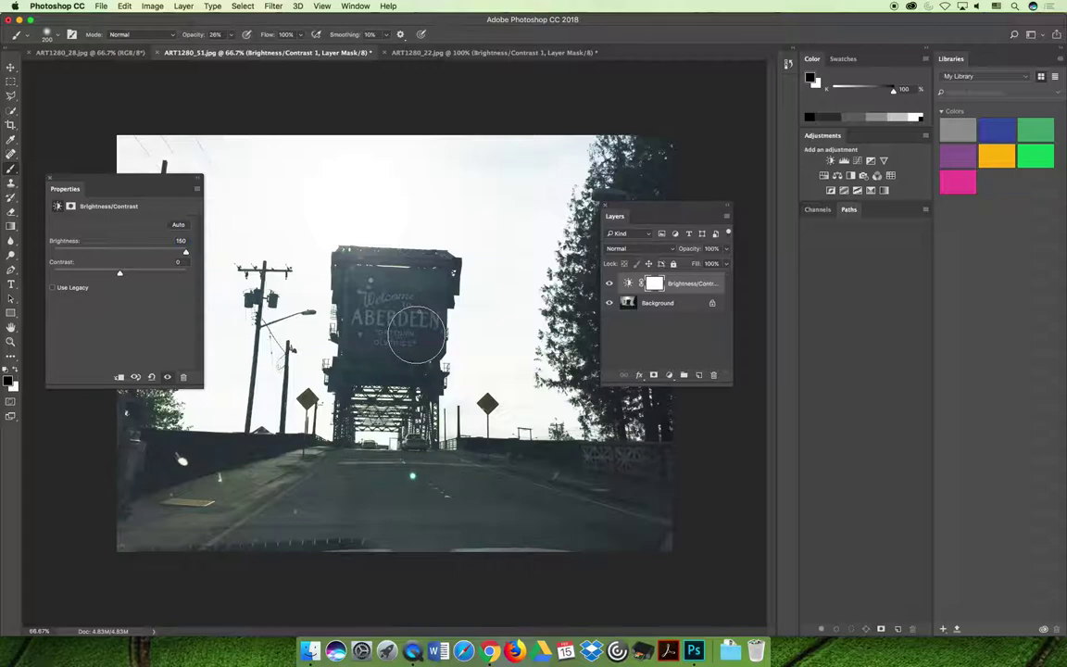
mouse_move(417, 335)
mouse_down()
mouse_move(511, 268)
mouse_move(478, 399)
mouse_move(491, 273)
mouse_move(485, 358)
mouse_move(478, 335)
mouse_move(521, 259)
mouse_move(552, 428)
mouse_move(499, 359)
mouse_move(479, 403)
mouse_move(488, 415)
mouse_move(544, 374)
mouse_move(554, 340)
mouse_move(485, 325)
mouse_move(500, 286)
mouse_move(573, 211)
mouse_move(575, 159)
mouse_move(425, 157)
mouse_move(460, 150)
mouse_move(501, 163)
mouse_move(219, 177)
mouse_move(570, 191)
mouse_move(309, 205)
mouse_move(524, 222)
mouse_move(272, 233)
mouse_move(457, 209)
mouse_move(112, 197)
mouse_move(343, 161)
mouse_move(308, 202)
mouse_move(228, 228)
mouse_move(312, 308)
mouse_move(298, 258)
mouse_move(274, 337)
mouse_move(265, 180)
mouse_move(263, 260)
mouse_move(233, 98)
mouse_move(251, 402)
mouse_move(288, 290)
mouse_move(292, 336)
mouse_move(304, 288)
mouse_move(187, 250)
mouse_move(220, 346)
mouse_move(198, 407)
mouse_move(241, 408)
mouse_move(210, 397)
mouse_move(198, 357)
mouse_move(246, 311)
mouse_move(323, 289)
mouse_move(326, 220)
mouse_move(178, 154)
mouse_move(471, 177)
mouse_move(436, 212)
mouse_up()
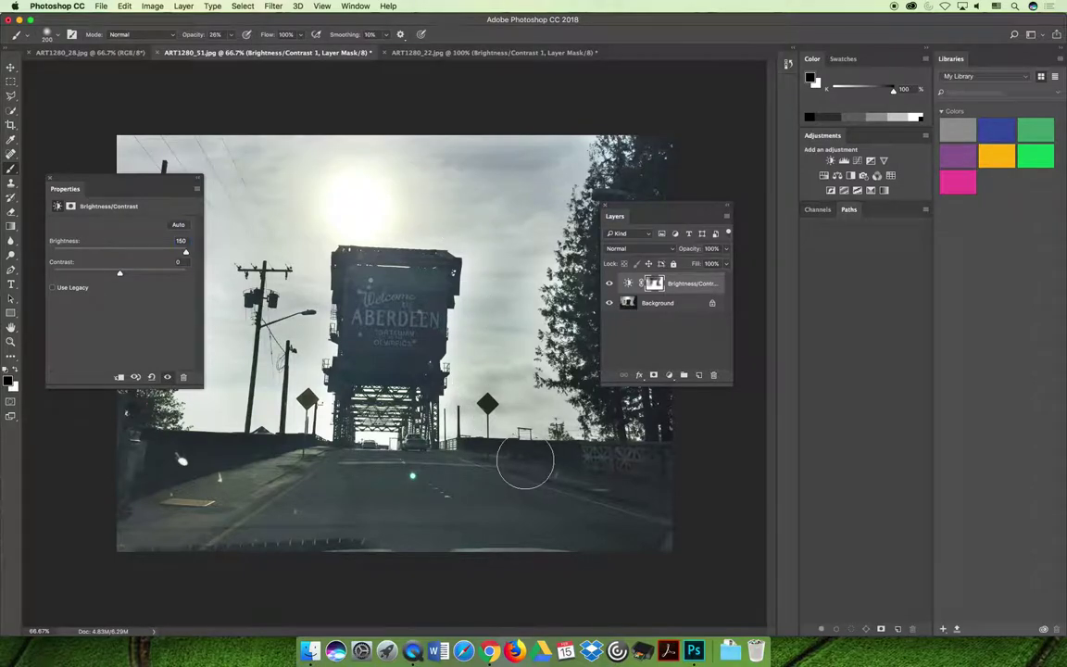
click(90, 53)
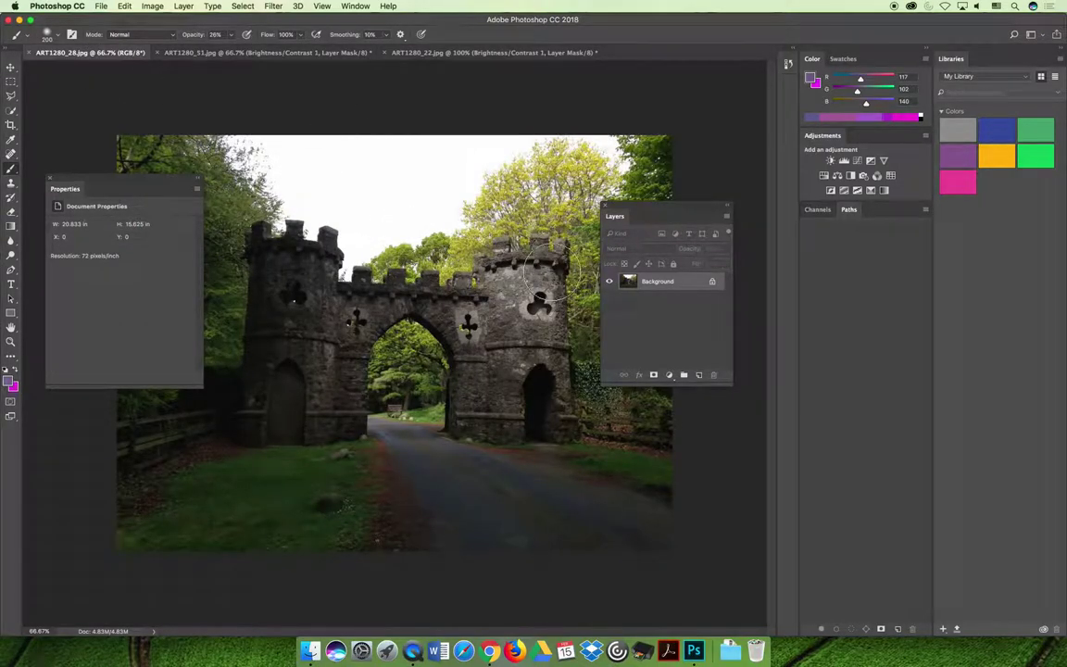
Add a Brightness/Contrast layer to the castle gate photo with Brightness at 87.
click(669, 374)
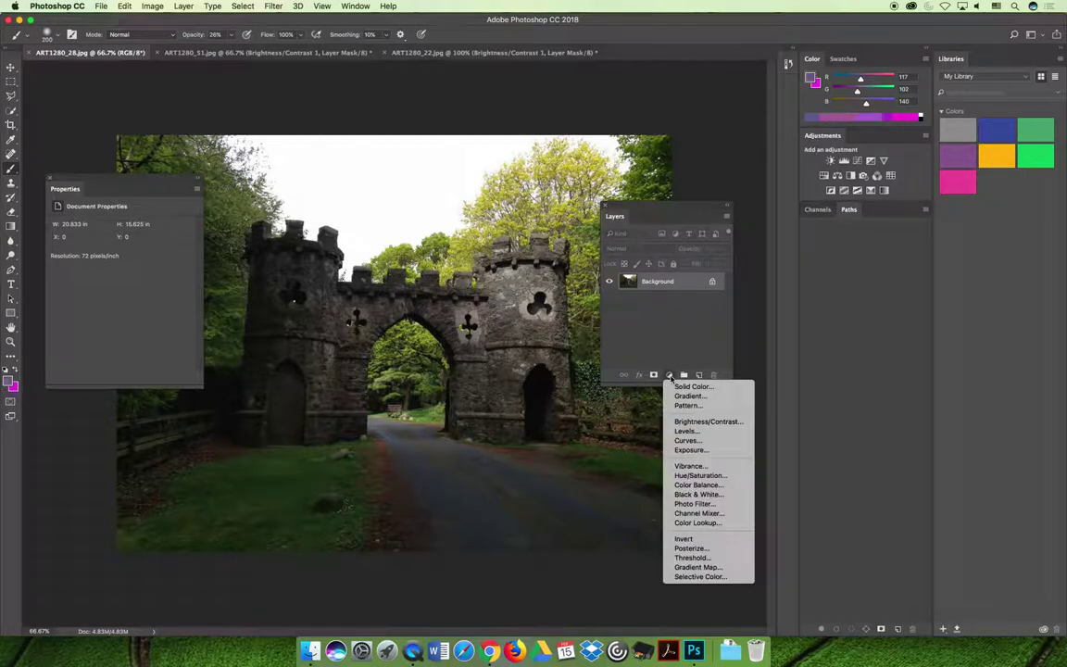
click(707, 422)
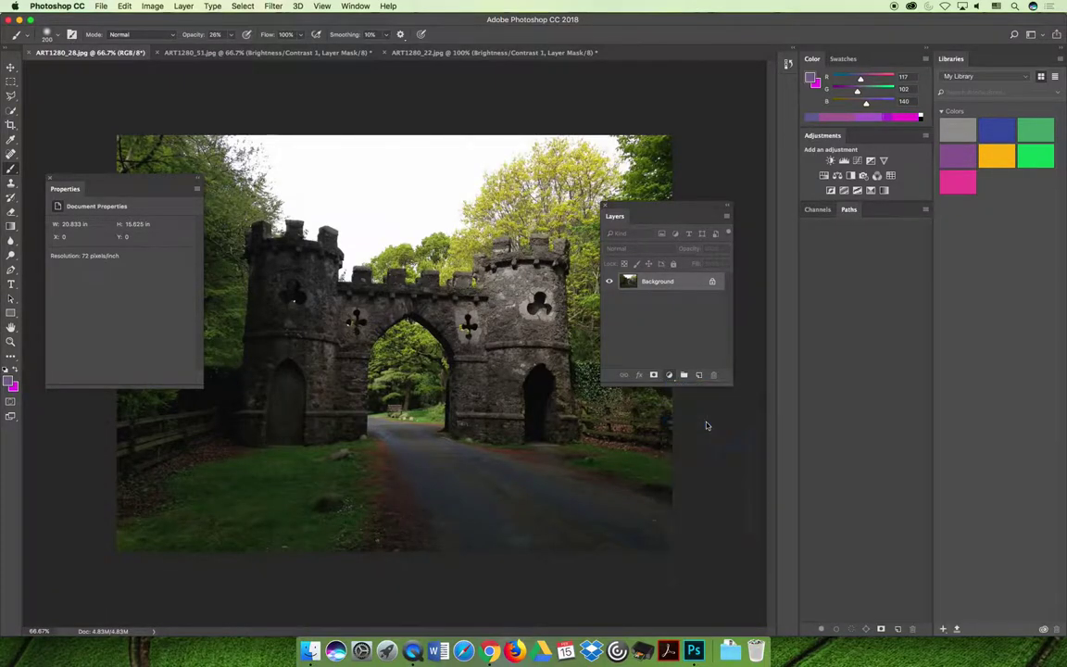
mouse_move(120, 252)
mouse_down()
mouse_move(139, 252)
mouse_move(121, 252)
mouse_up()
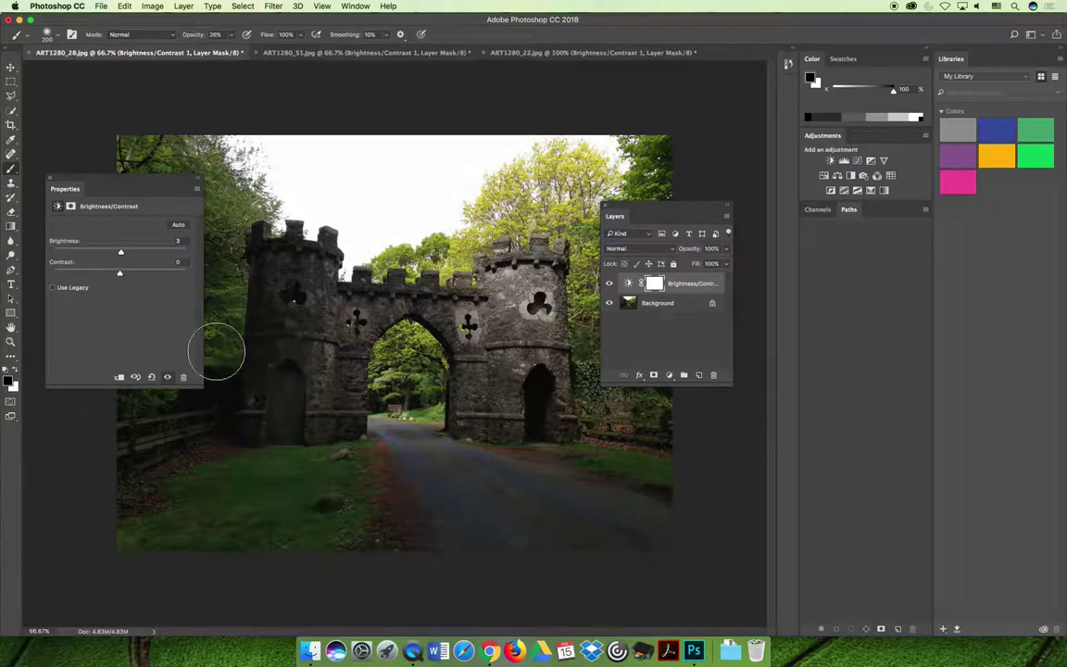
drag(121, 252, 159, 251)
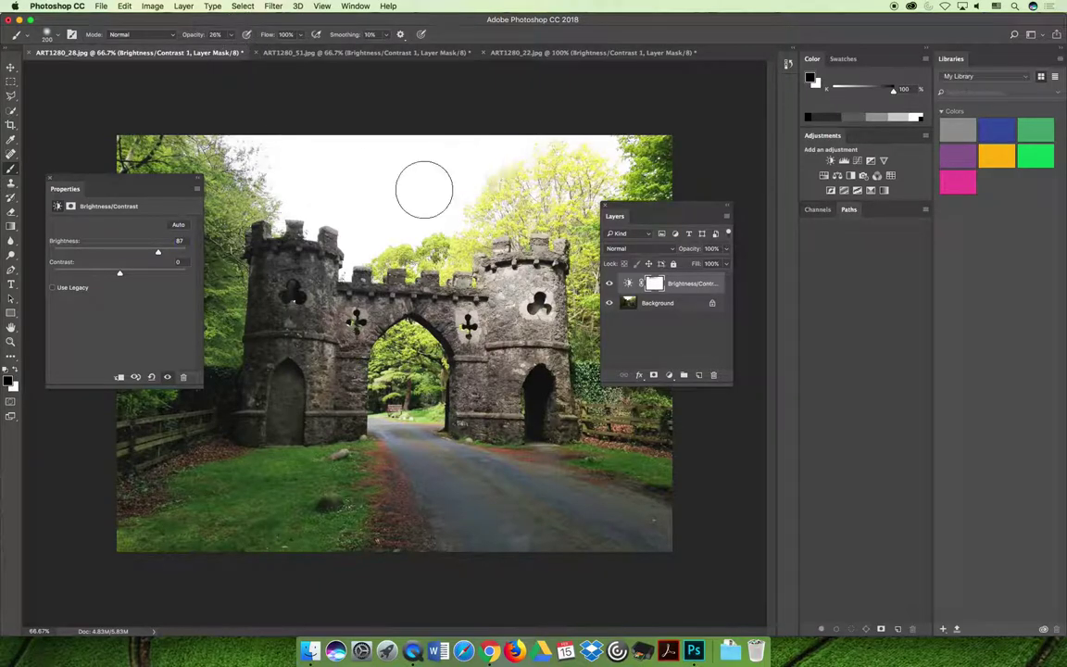
Paint the mask over the treetops, right foliage and road, then return to canyon photo ART1280_22.
mouse_move(267, 221)
mouse_down()
mouse_move(266, 220)
mouse_move(362, 273)
mouse_move(465, 245)
mouse_move(620, 125)
mouse_move(526, 225)
mouse_move(660, 157)
mouse_up()
mouse_move(399, 299)
mouse_down()
mouse_move(668, 232)
mouse_move(718, 150)
mouse_move(564, 170)
mouse_move(579, 183)
mouse_move(662, 167)
mouse_move(686, 115)
mouse_move(668, 137)
mouse_move(514, 209)
mouse_move(527, 221)
mouse_move(491, 220)
mouse_move(445, 250)
mouse_move(472, 288)
mouse_move(535, 259)
mouse_move(637, 324)
mouse_move(523, 324)
mouse_move(514, 305)
mouse_move(467, 380)
mouse_move(328, 350)
mouse_move(709, 473)
mouse_move(543, 417)
mouse_move(611, 437)
mouse_move(618, 421)
mouse_move(584, 403)
mouse_move(464, 442)
mouse_up()
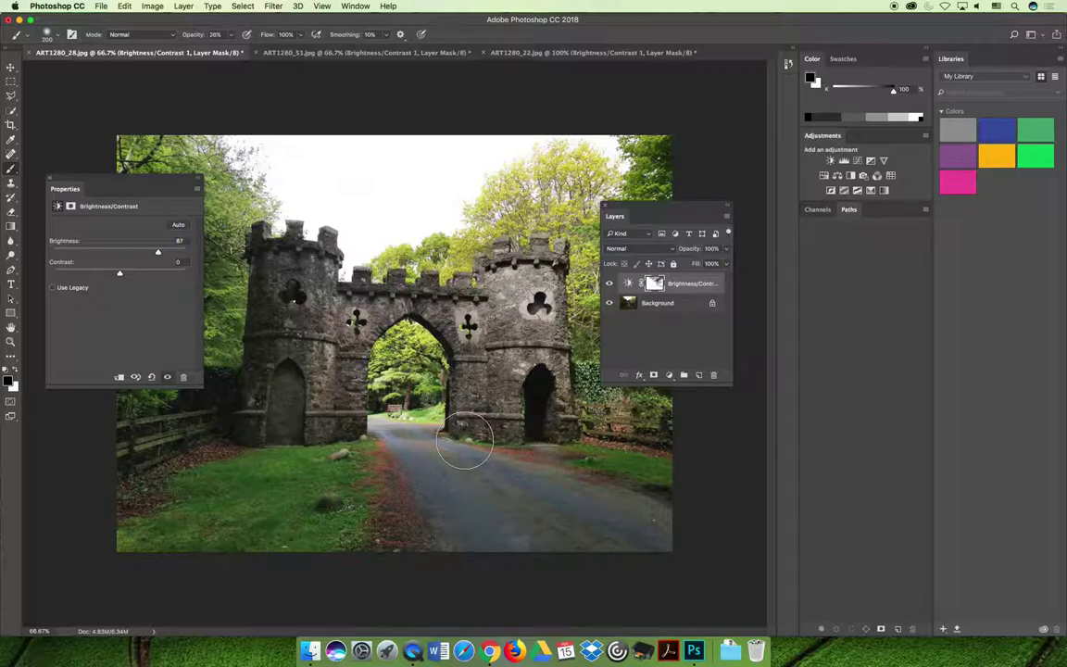
drag(464, 441, 495, 424)
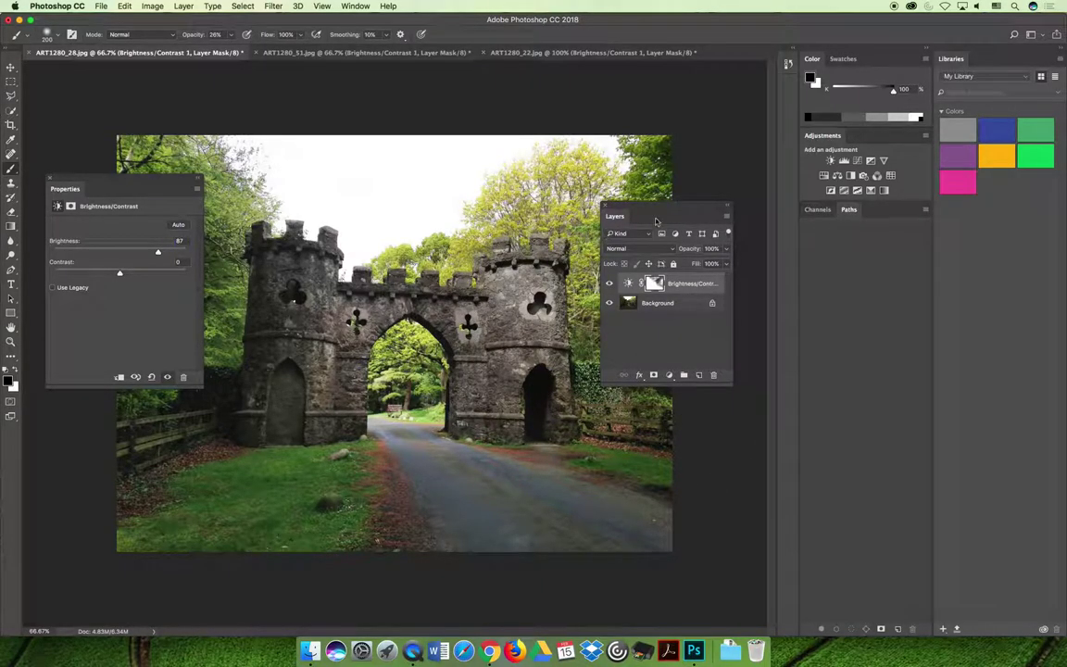
drag(636, 210, 740, 210)
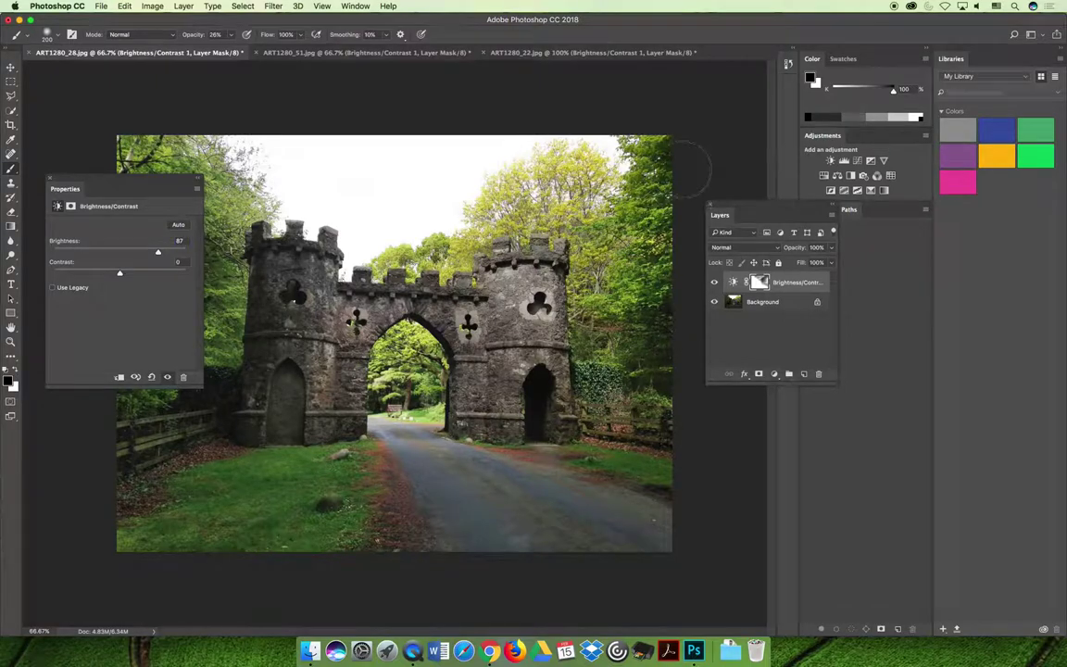
click(577, 53)
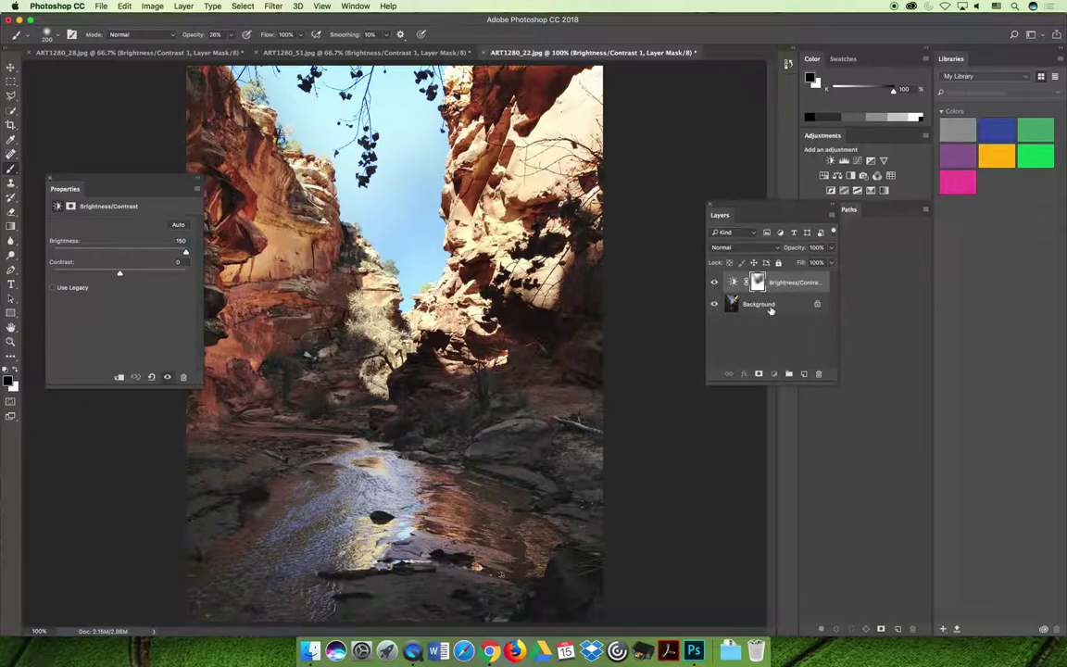
Convert the canyon's Background to Layer 0 and stack it above the Brightness/Contrast layer.
double_click(759, 304)
key(Return)
drag(767, 301, 777, 283)
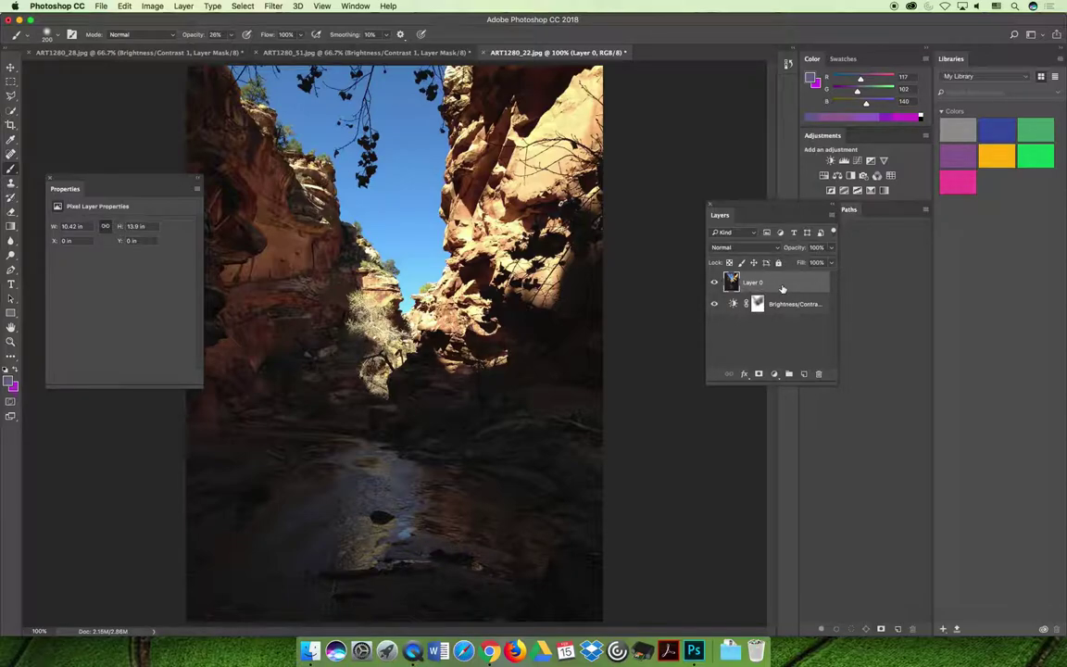
click(774, 373)
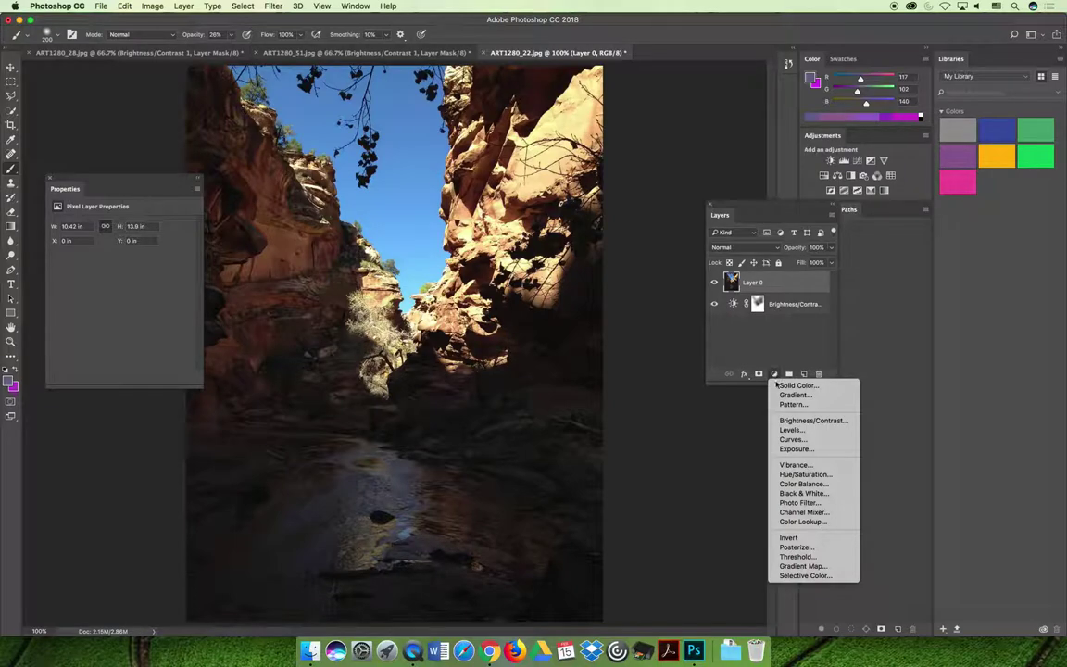
Add a Levels adjustment layer to the canyon and reposition its Properties panel.
click(792, 429)
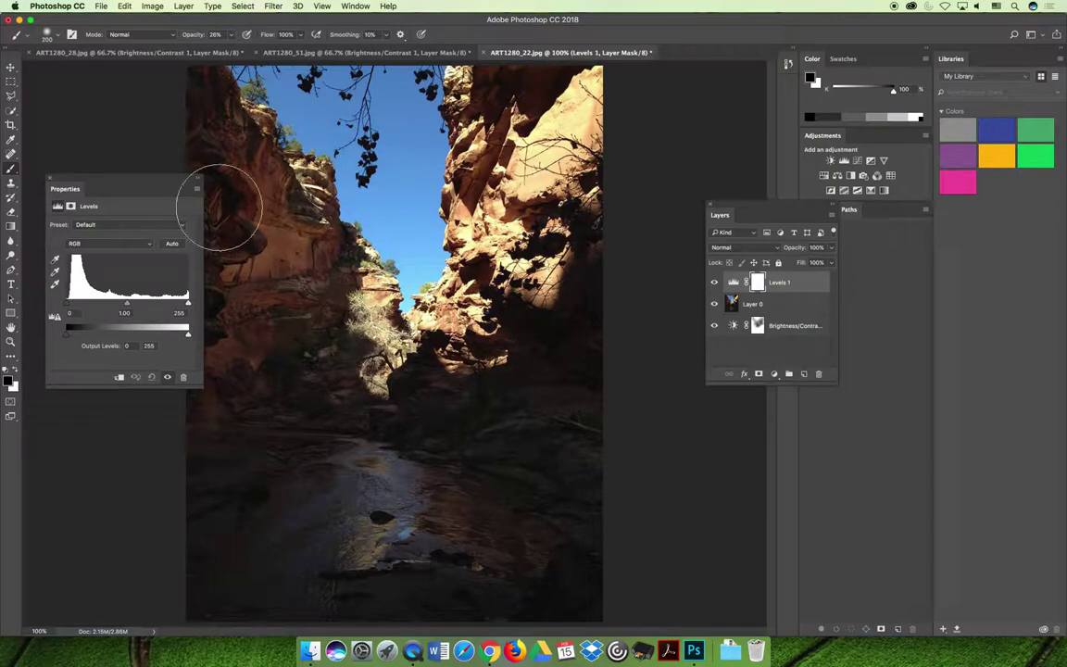
drag(162, 181, 185, 180)
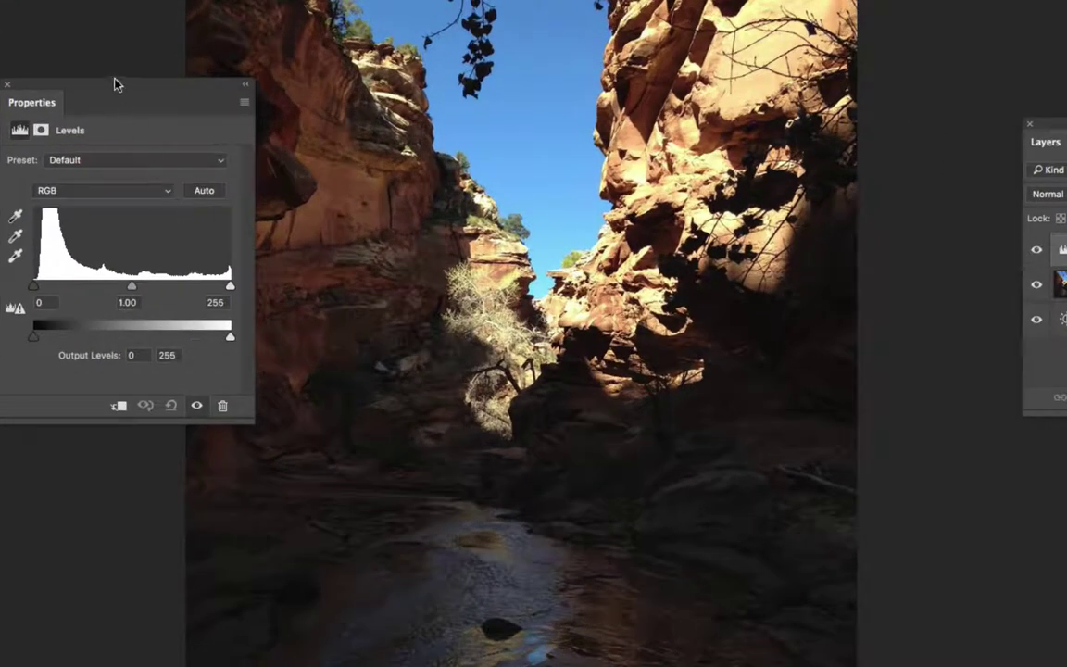
drag(115, 83, 198, 85)
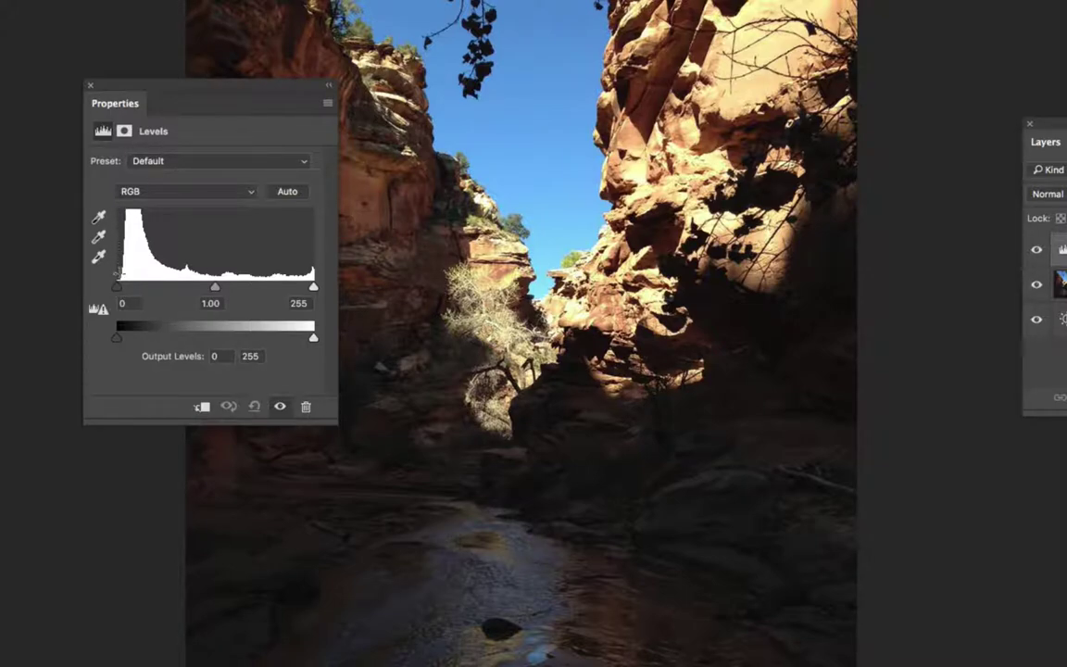
Set the Levels input values to black 6 and midtones 1.18.
mouse_move(116, 290)
mouse_down()
mouse_move(206, 301)
mouse_move(110, 296)
mouse_move(124, 295)
mouse_up()
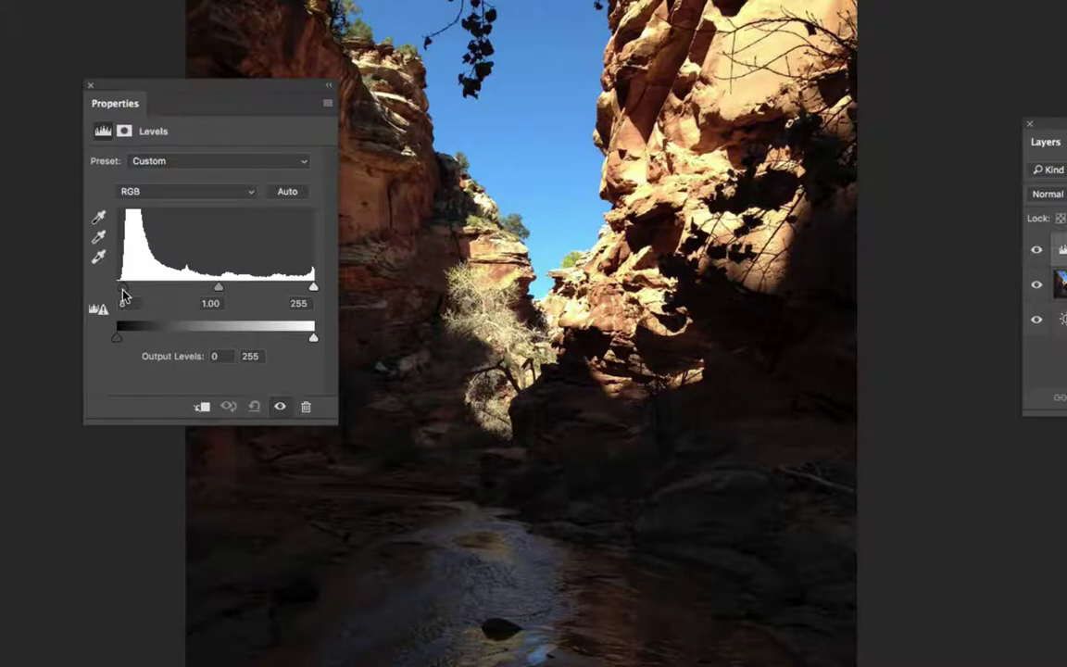
drag(124, 294, 122, 294)
mouse_move(312, 287)
mouse_down()
mouse_move(160, 293)
mouse_move(332, 289)
mouse_up()
mouse_move(217, 290)
mouse_down()
mouse_move(279, 291)
mouse_move(210, 291)
mouse_up()
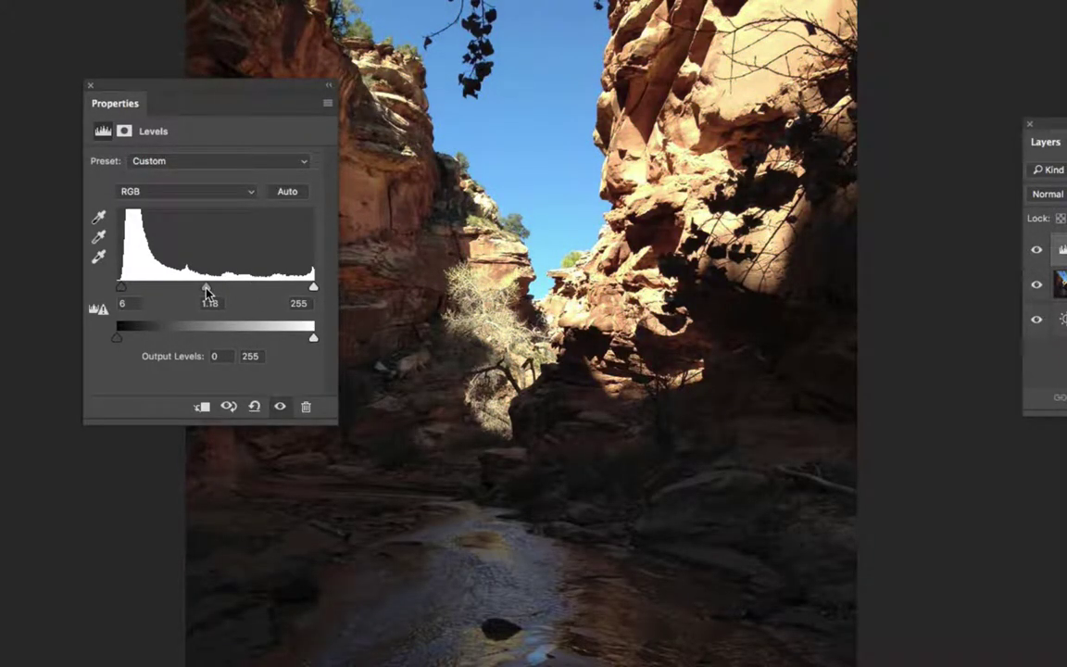
drag(206, 290, 218, 291)
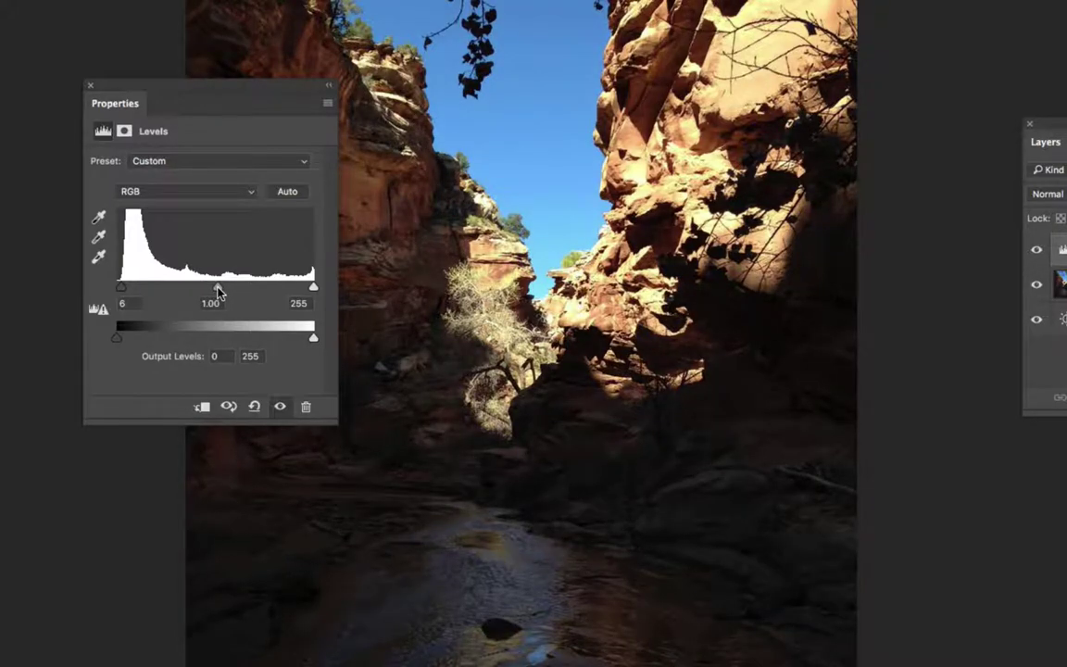
mouse_move(218, 291)
mouse_down()
mouse_move(197, 291)
mouse_move(219, 289)
mouse_move(205, 288)
mouse_up()
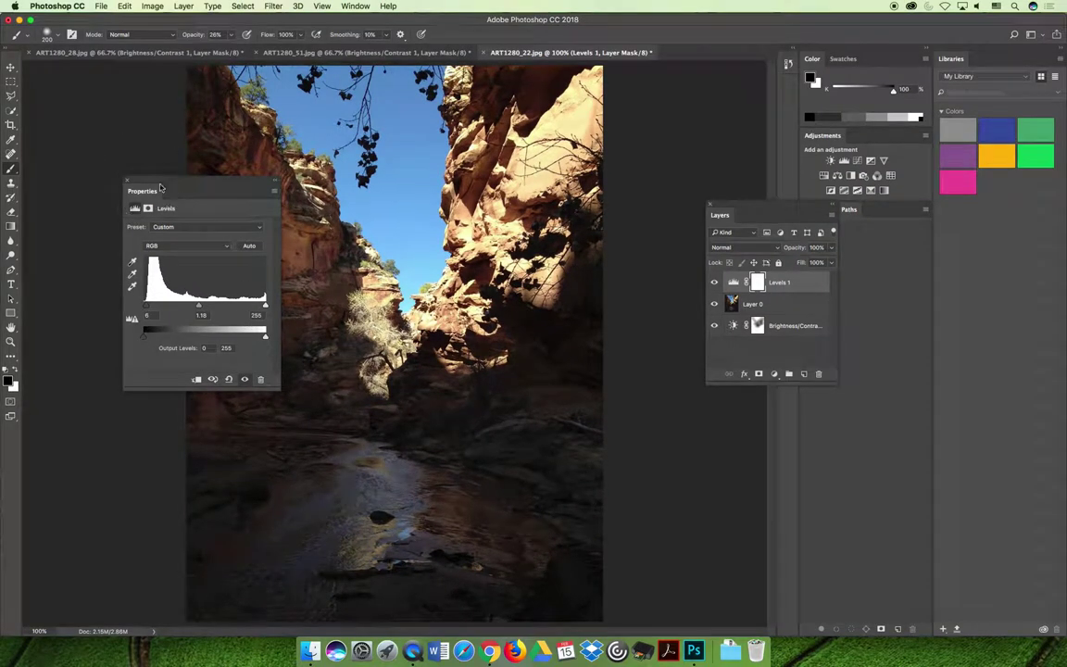
Close the Levels Properties and toggle Levels 1 to compare the canyon before and after.
click(128, 183)
drag(748, 205, 695, 198)
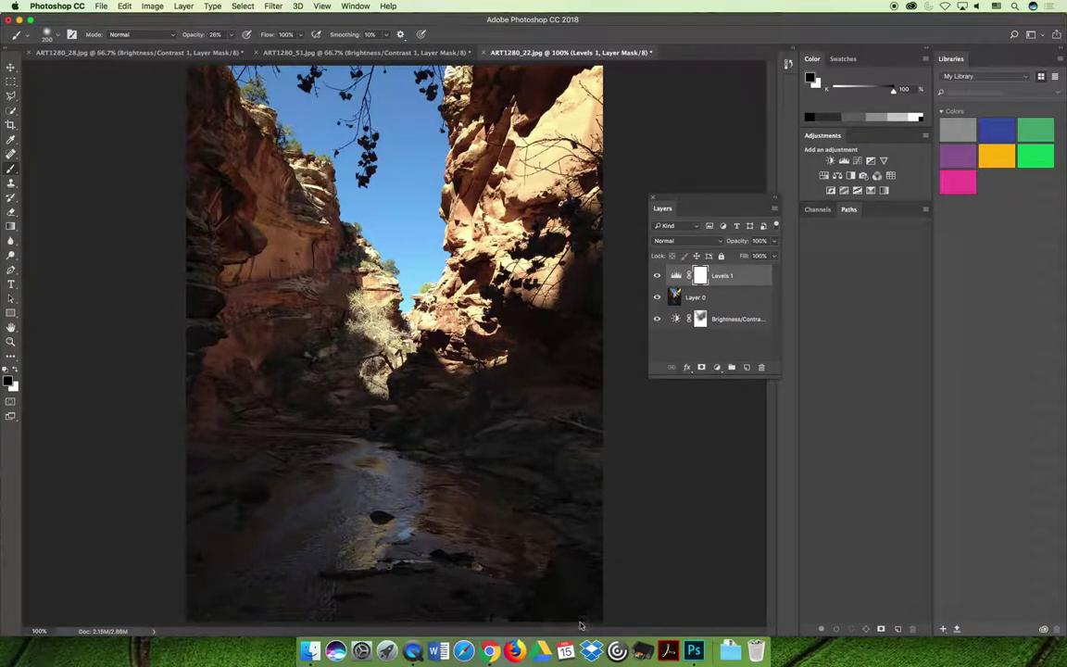
click(657, 276)
click(657, 276)
click(658, 276)
click(657, 276)
click(657, 276)
click(657, 276)
Turn Levels 1 back on, move it below Layer 0, and switch to bridge photo ART1280_51.jpg.
click(657, 276)
drag(733, 277, 736, 300)
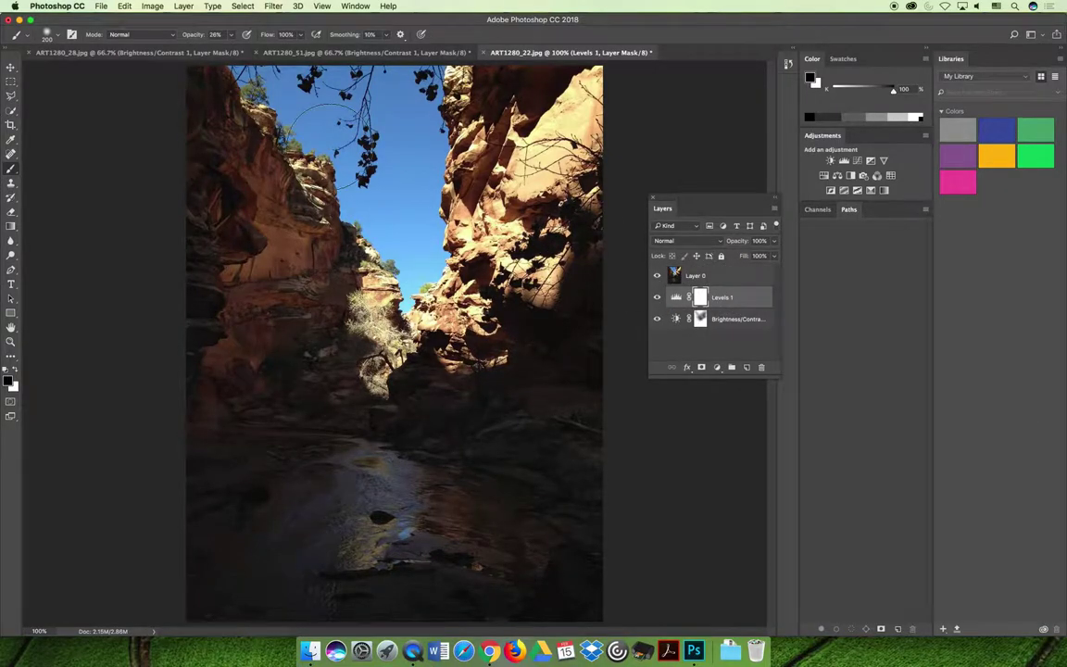
click(326, 54)
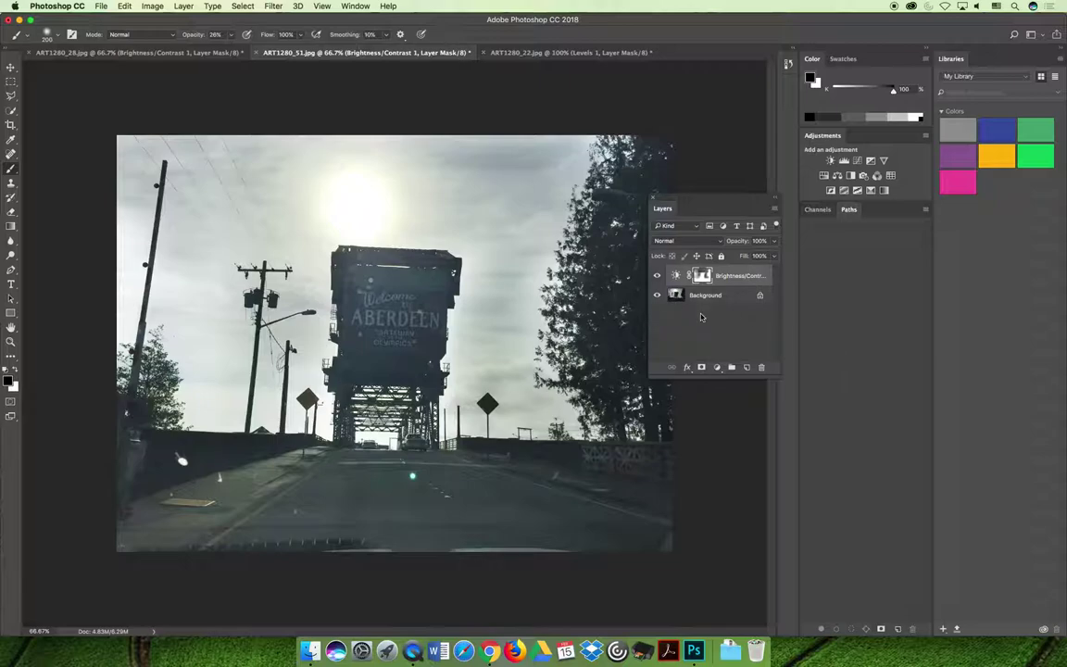
Convert the bridge's Background to Layer 0 above Brightness/Contrast and add a Levels layer.
double_click(675, 293)
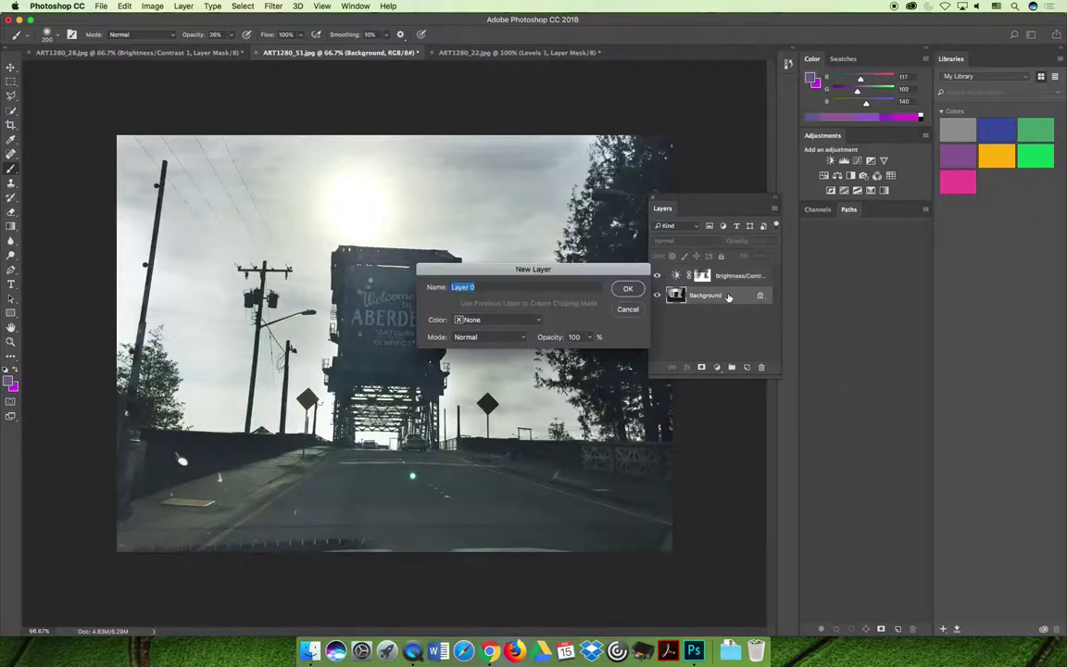
click(628, 288)
drag(676, 294, 681, 269)
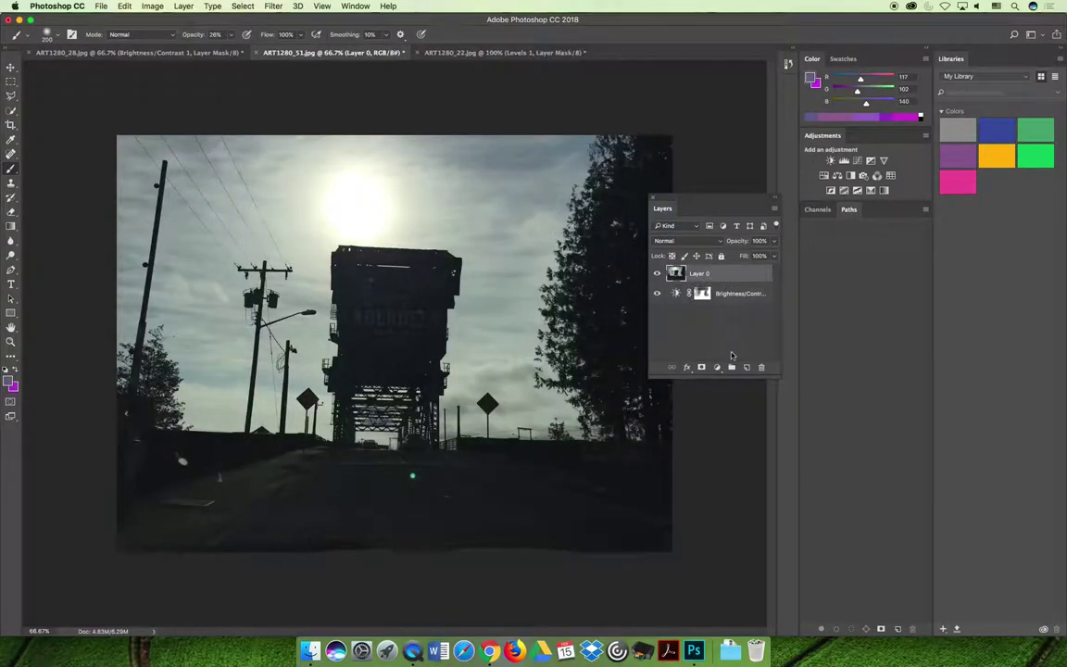
click(716, 366)
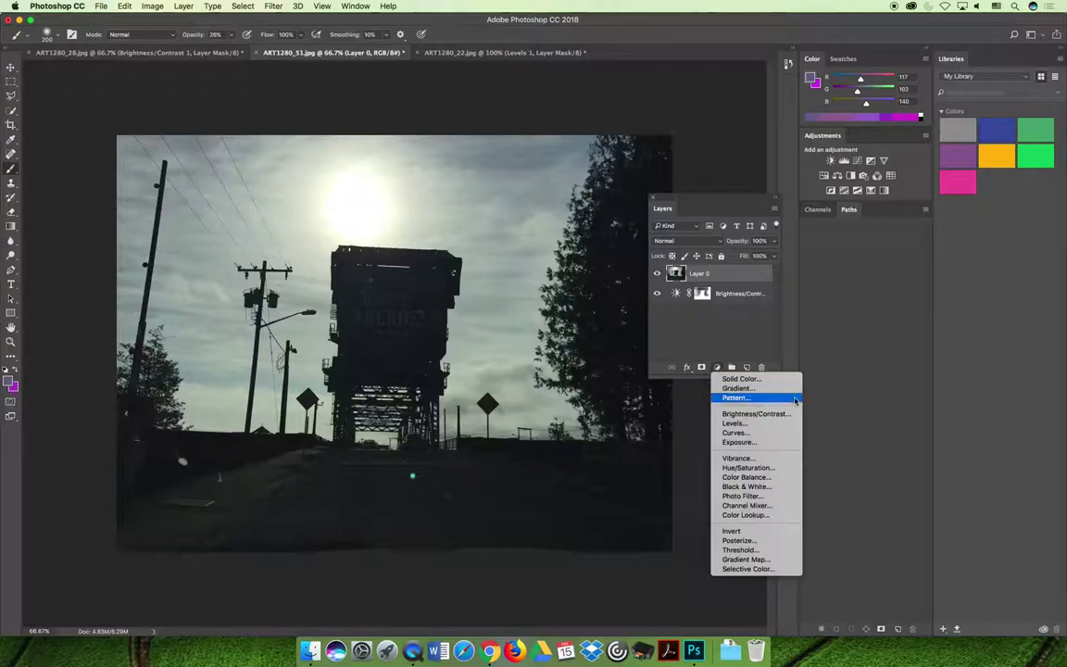
click(734, 423)
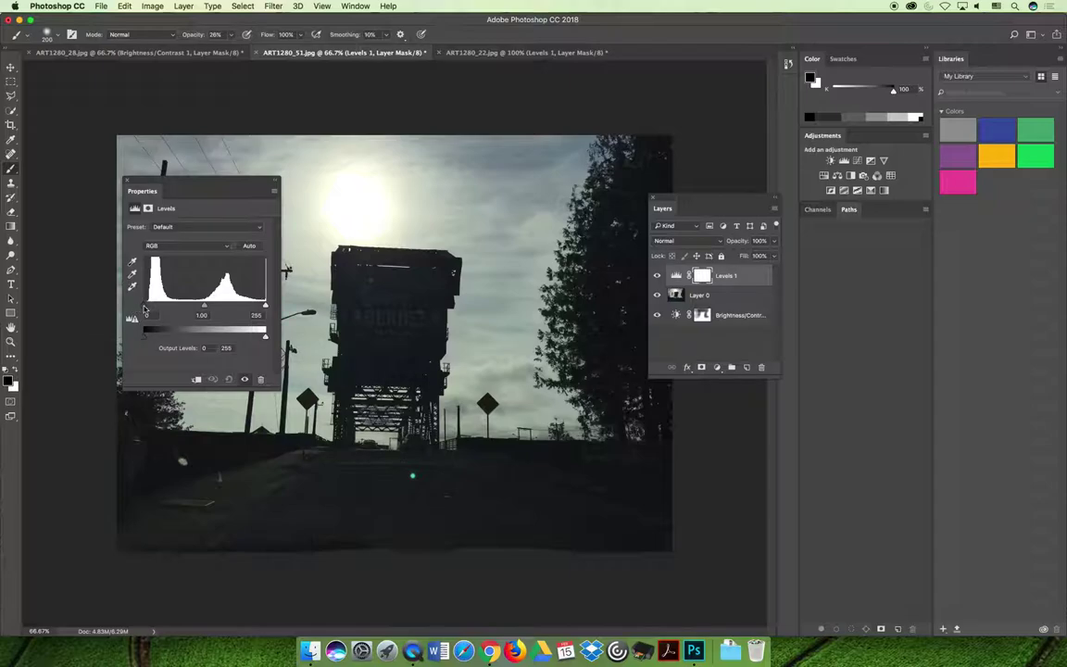
Set the bridge's Levels to 9, 1.67 and 247, then move Layer 0 below Brightness/Contrast.
drag(144, 306, 147, 307)
drag(265, 306, 183, 307)
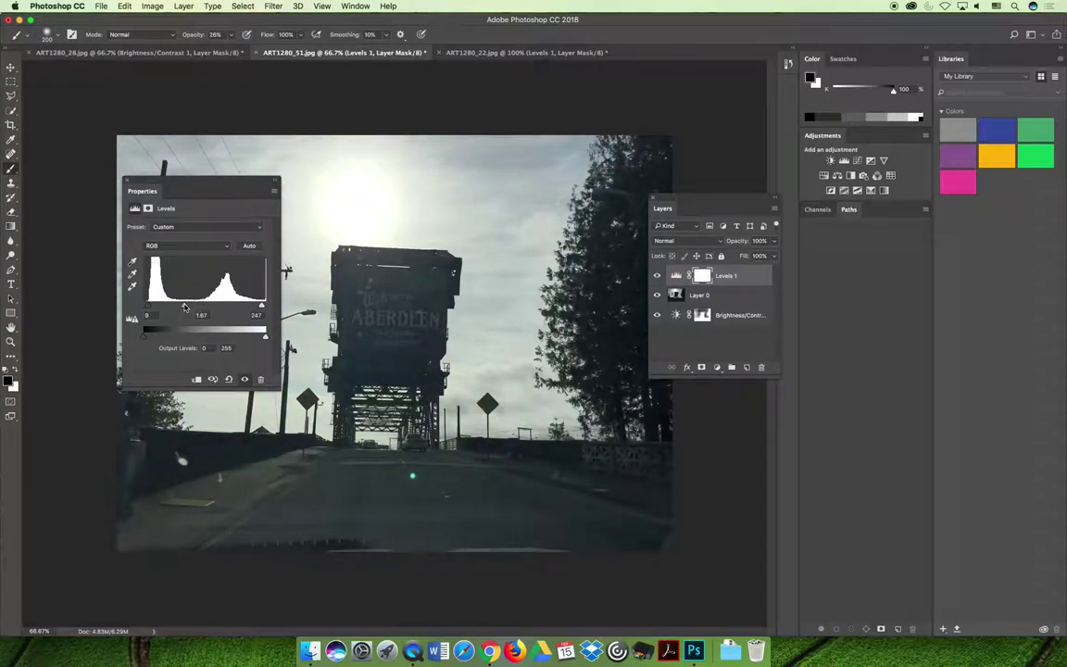
click(121, 180)
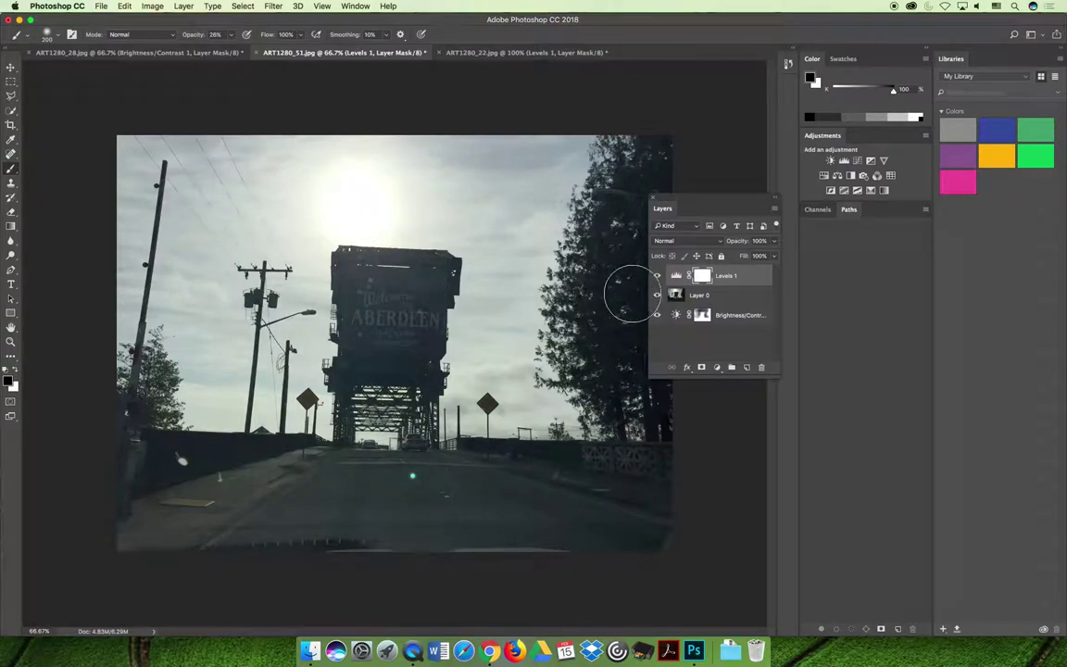
drag(706, 295, 718, 322)
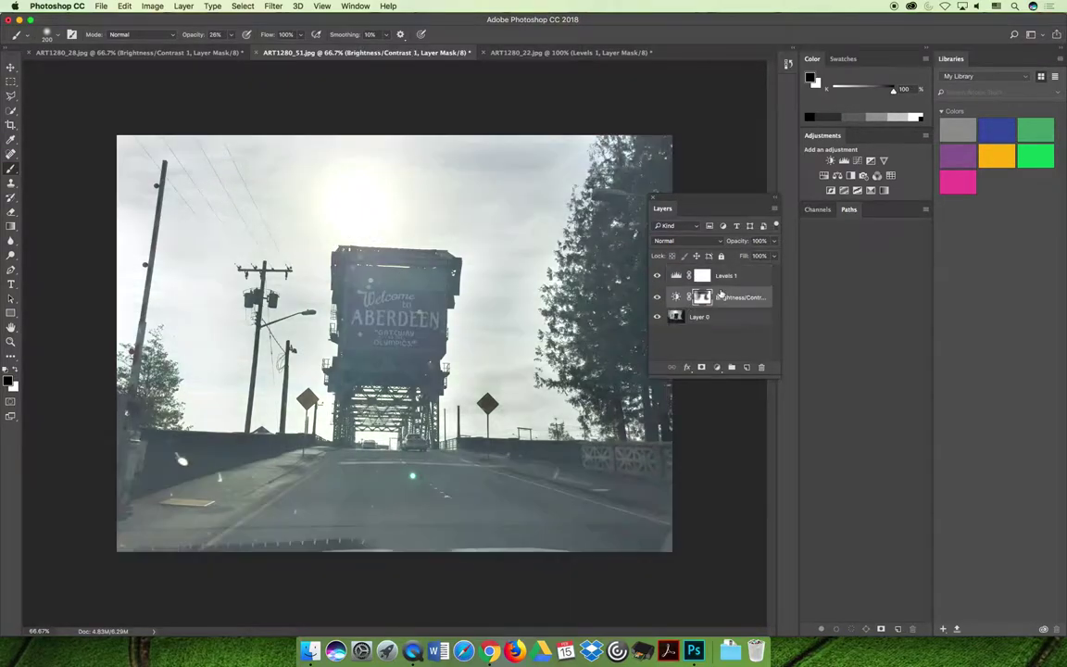
Toggle the bridge's Levels 1 and Brightness/Contrast visibility and check the mask properties.
click(657, 276)
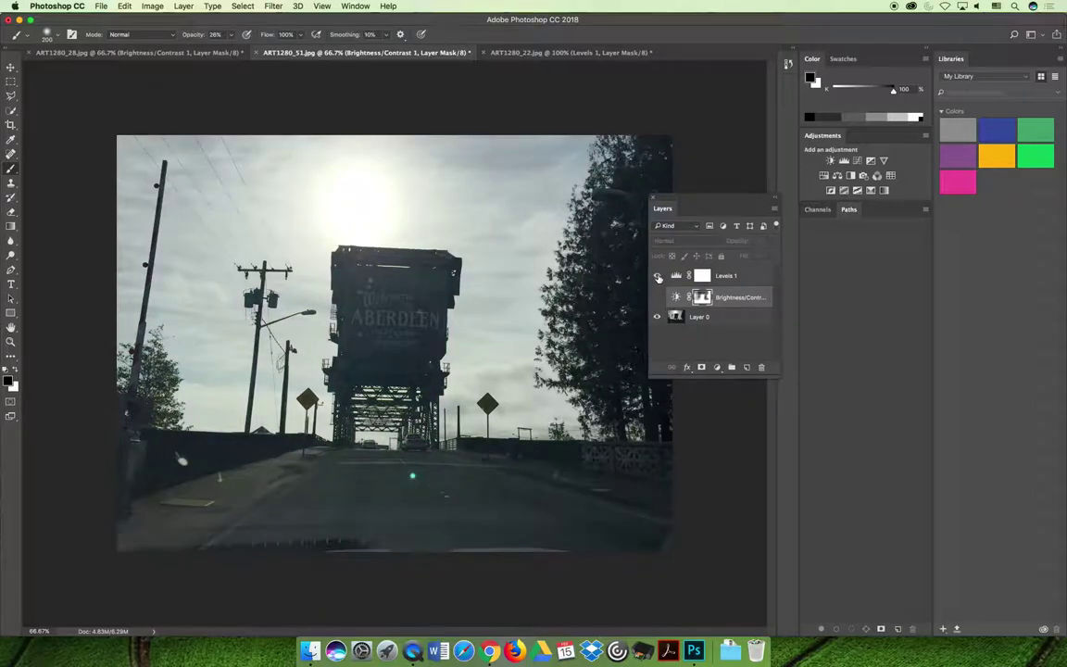
click(657, 276)
click(657, 296)
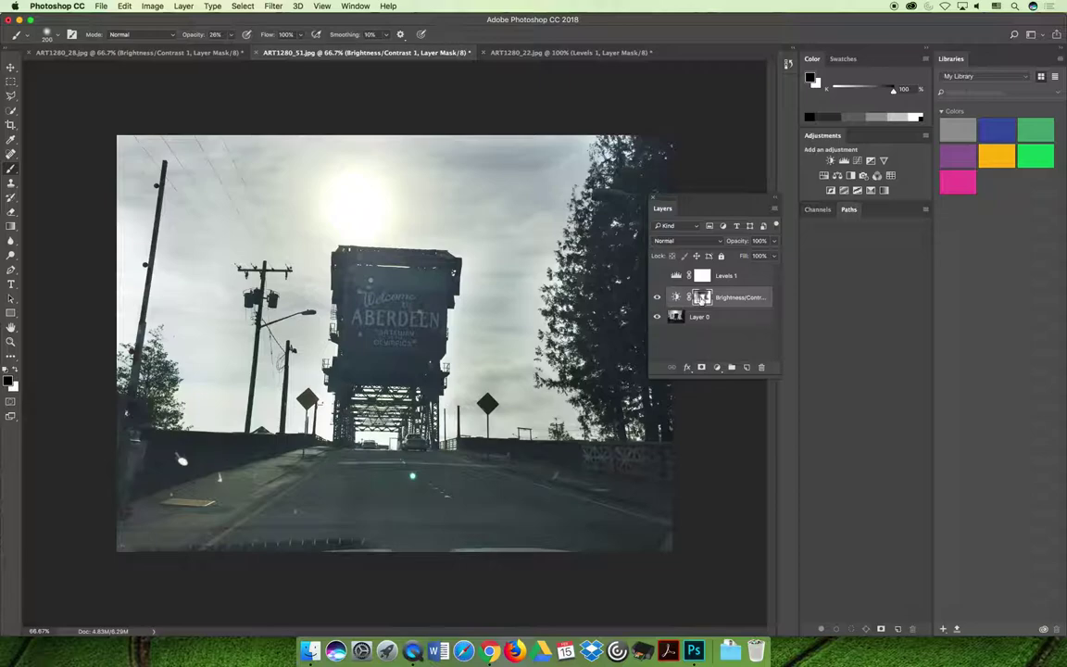
double_click(701, 296)
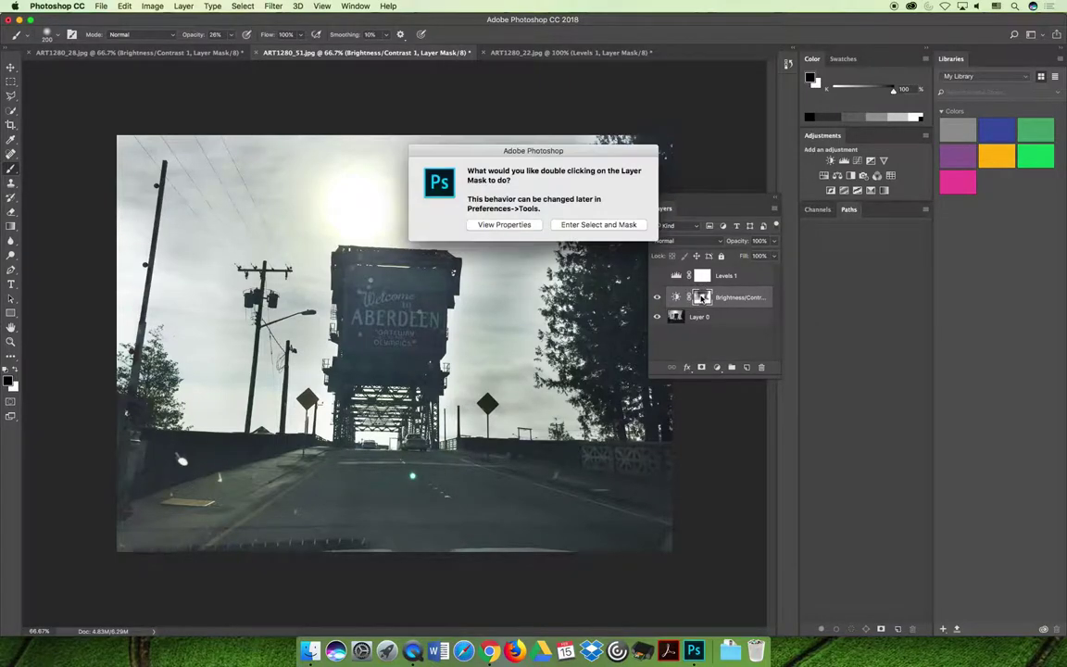
click(507, 225)
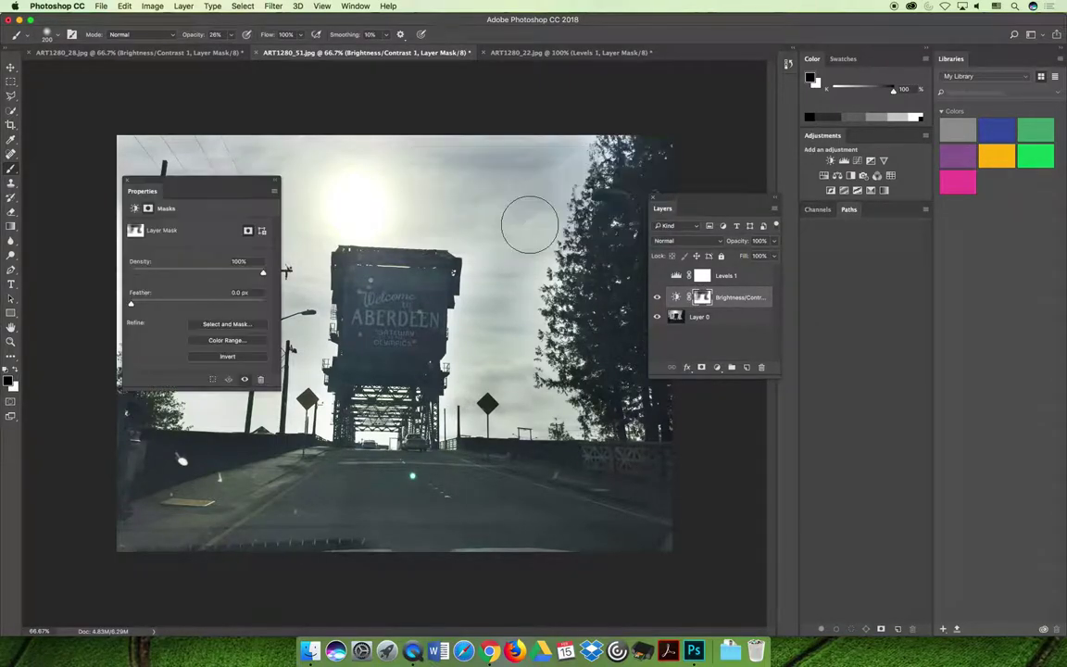
click(134, 184)
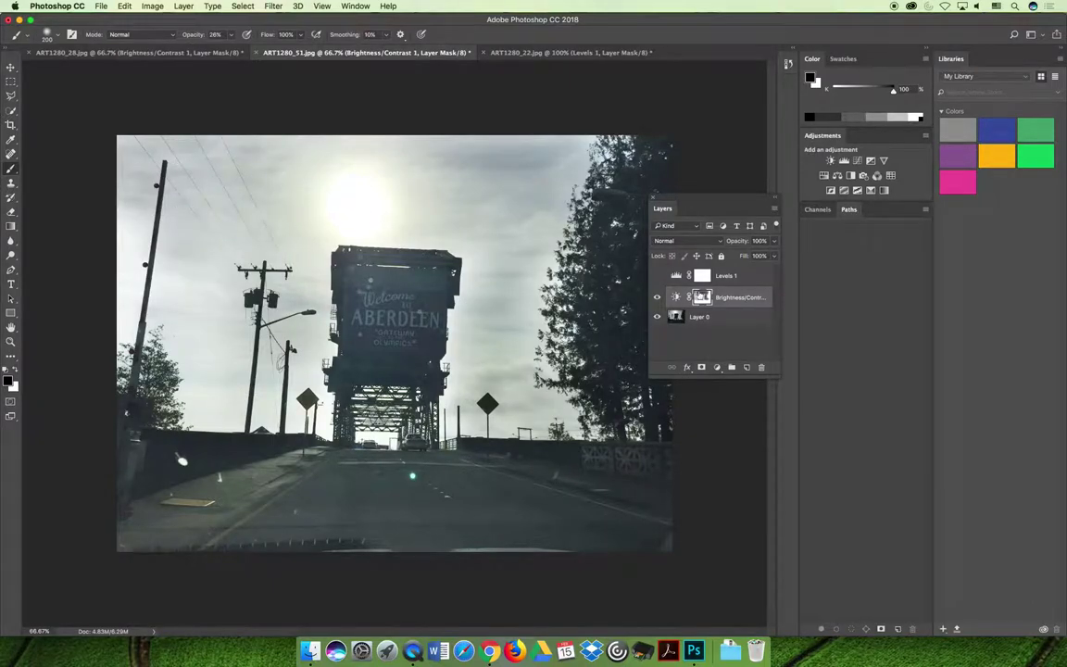
Fill the Brightness/Contrast mask solid white, then hide that layer and leave Levels 1 visible.
super+click(701, 296)
key(super+d)
key(super+BackSpace)
click(10, 68)
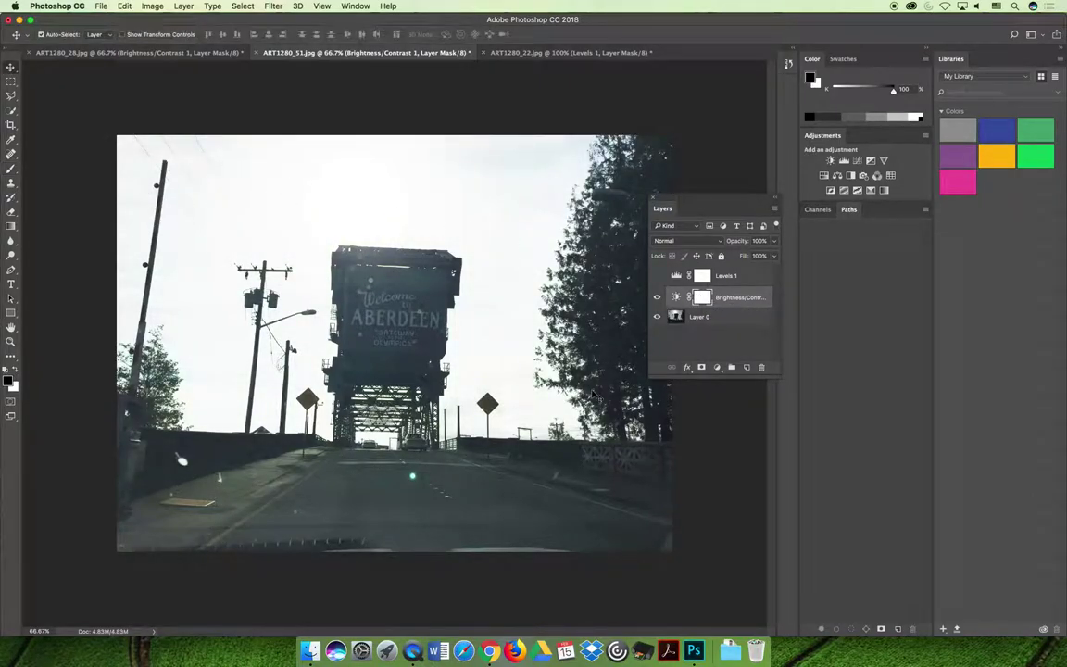
click(656, 296)
click(657, 275)
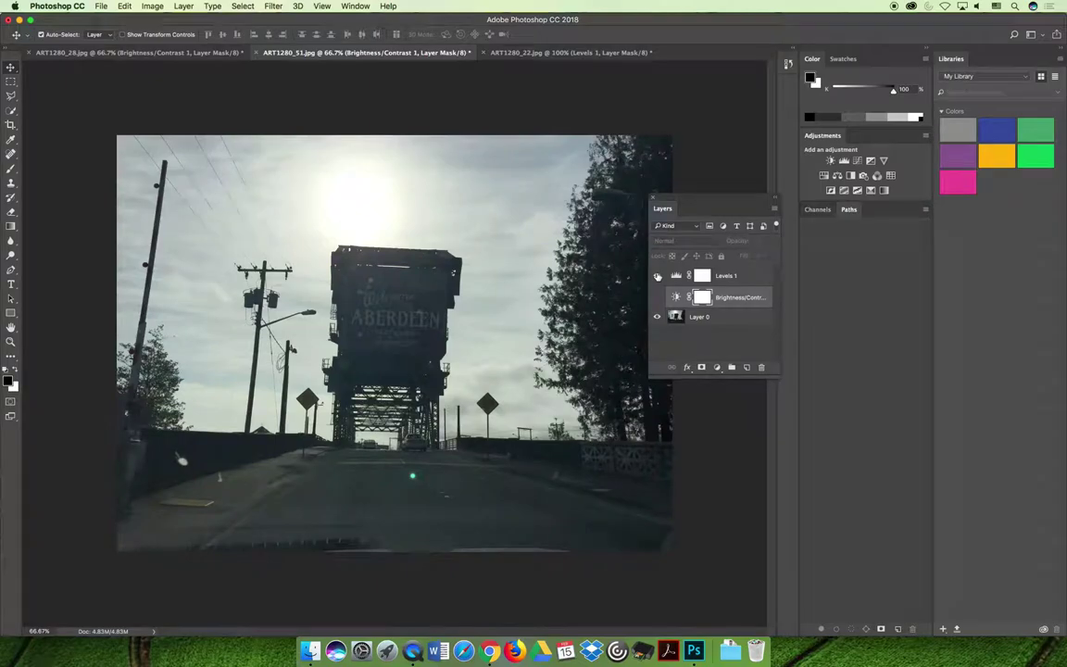
click(657, 275)
In the castle gate photo, convert Background to Layer 0 and move it above Brightness/Contrast.
click(152, 51)
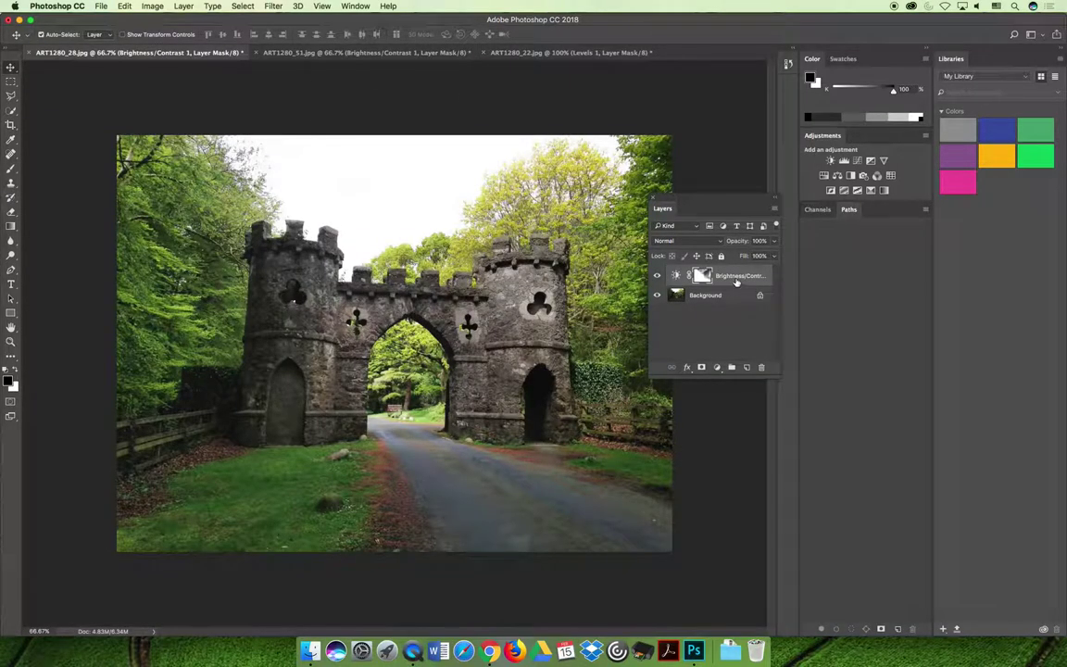
double_click(706, 294)
key(Return)
drag(729, 291, 731, 271)
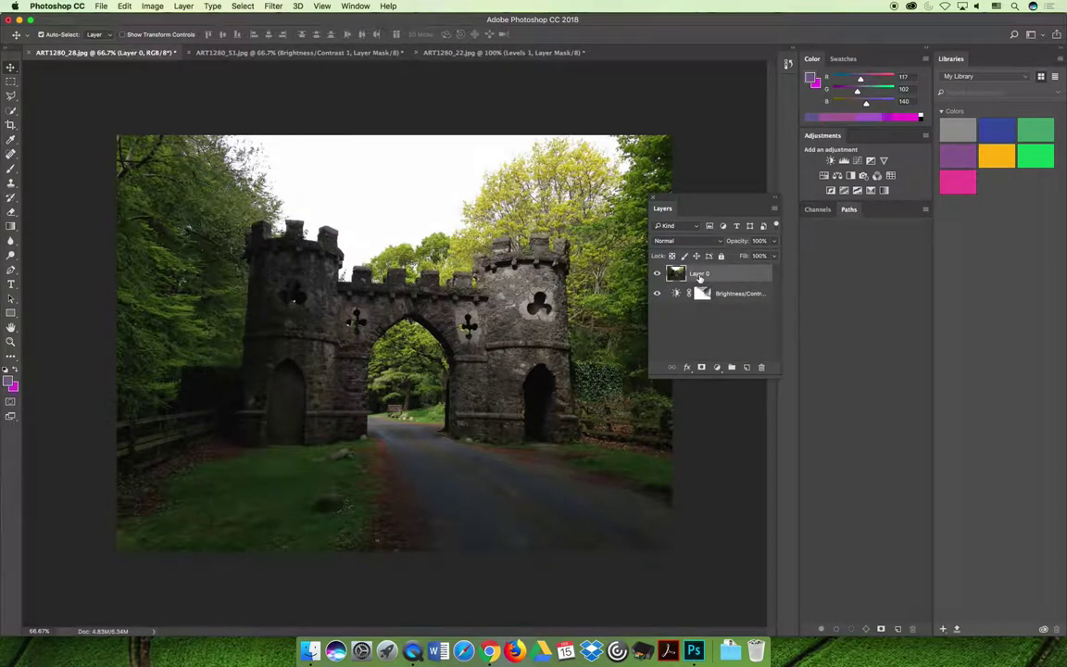
Add a Levels layer set to 0, 1.53, 205, then hide it to compare.
click(716, 366)
click(736, 423)
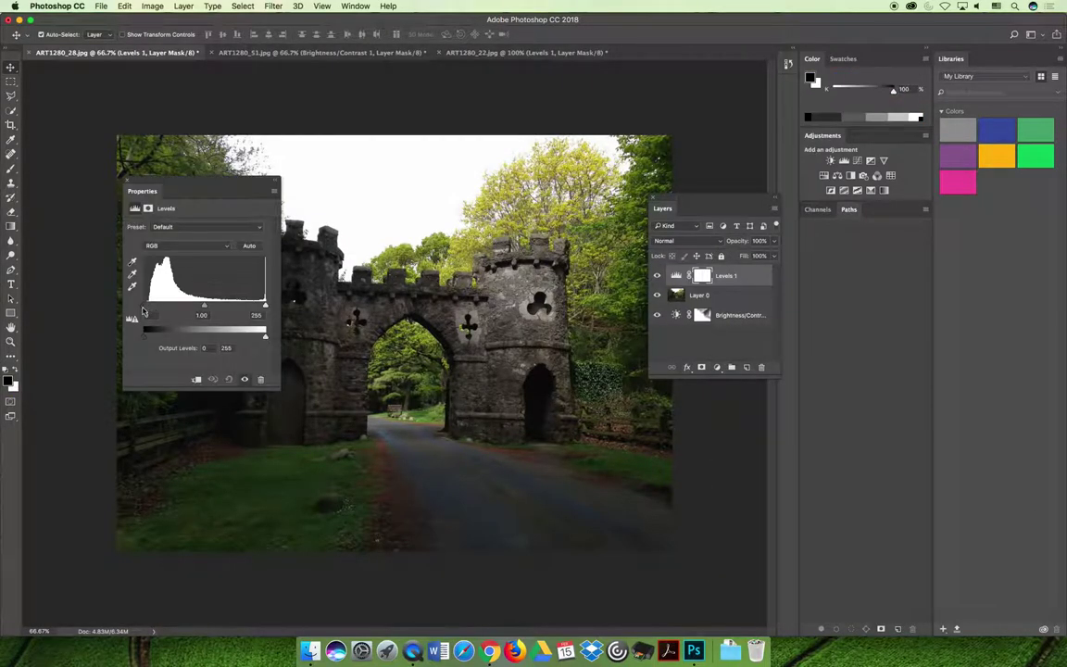
drag(143, 308, 148, 312)
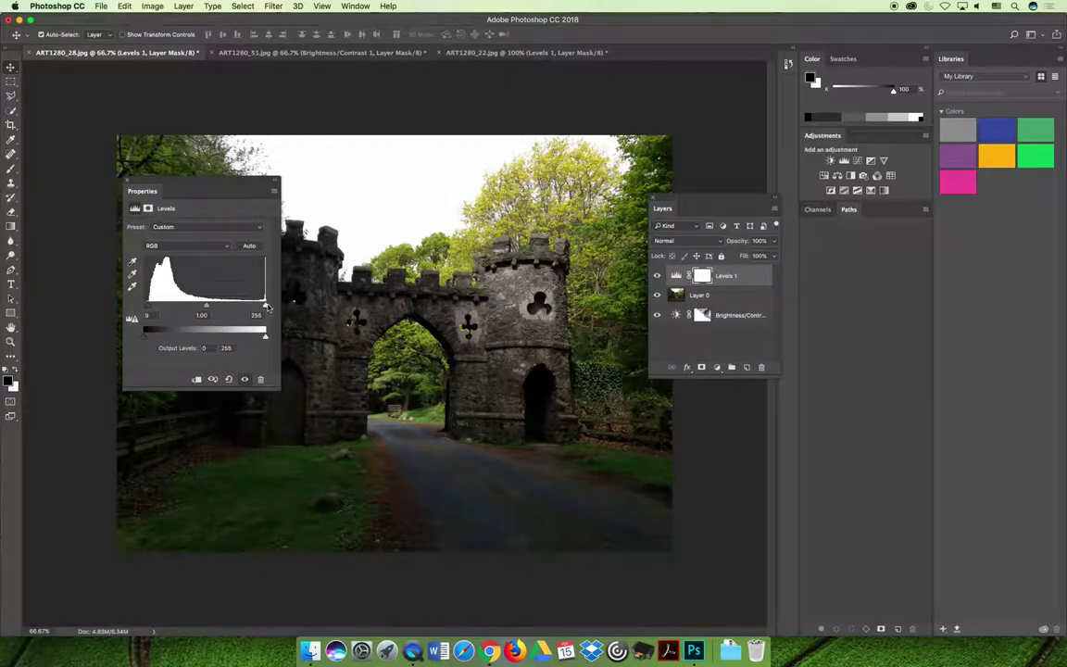
drag(266, 307, 180, 306)
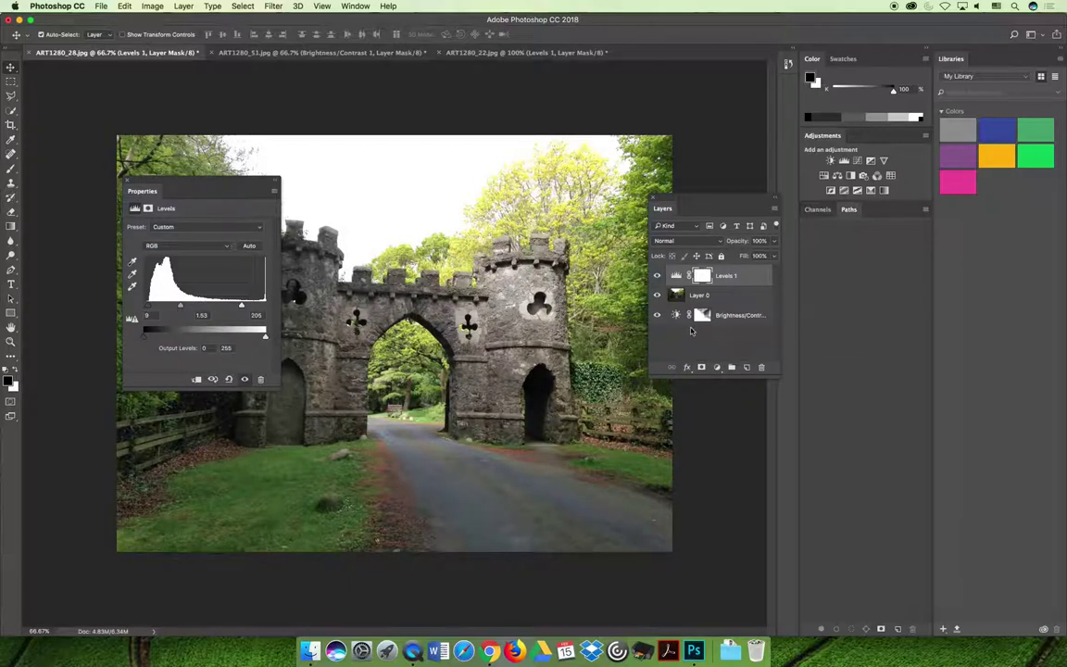
click(128, 179)
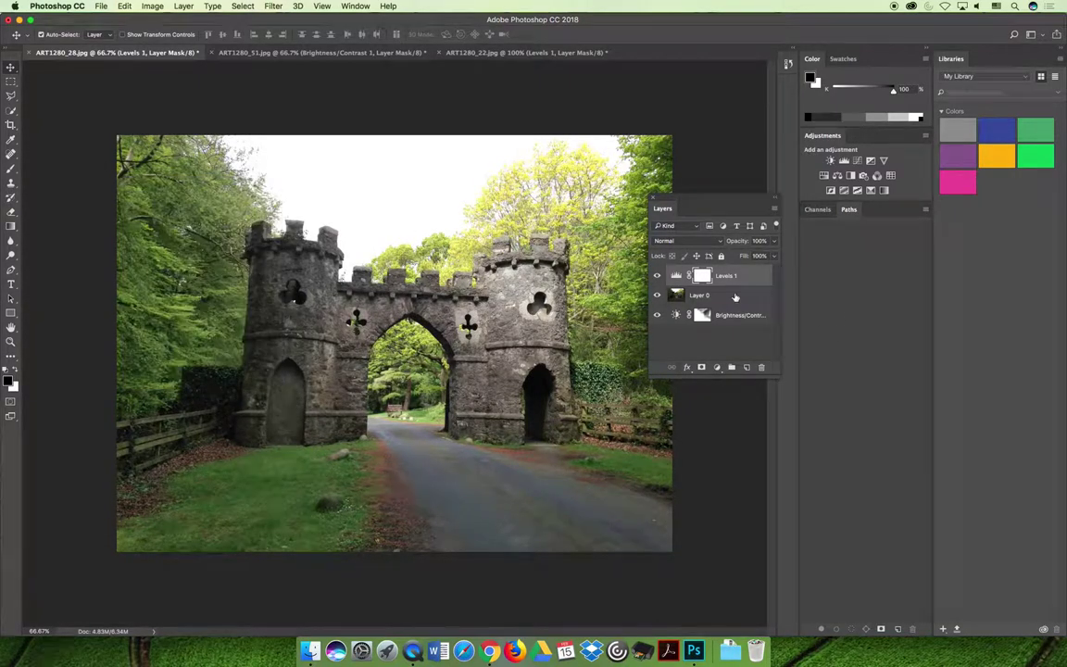
click(657, 276)
Toggle the castle's Levels 1 for comparison, then add Curves above the canyon's Layer 0.
click(657, 276)
click(656, 276)
click(499, 53)
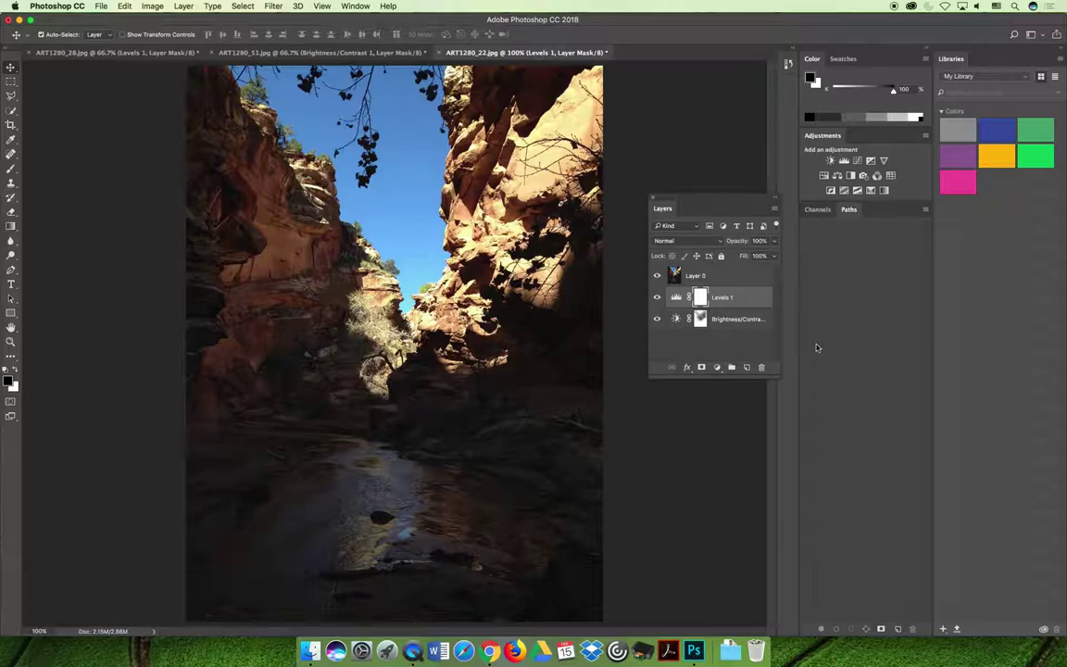
click(721, 281)
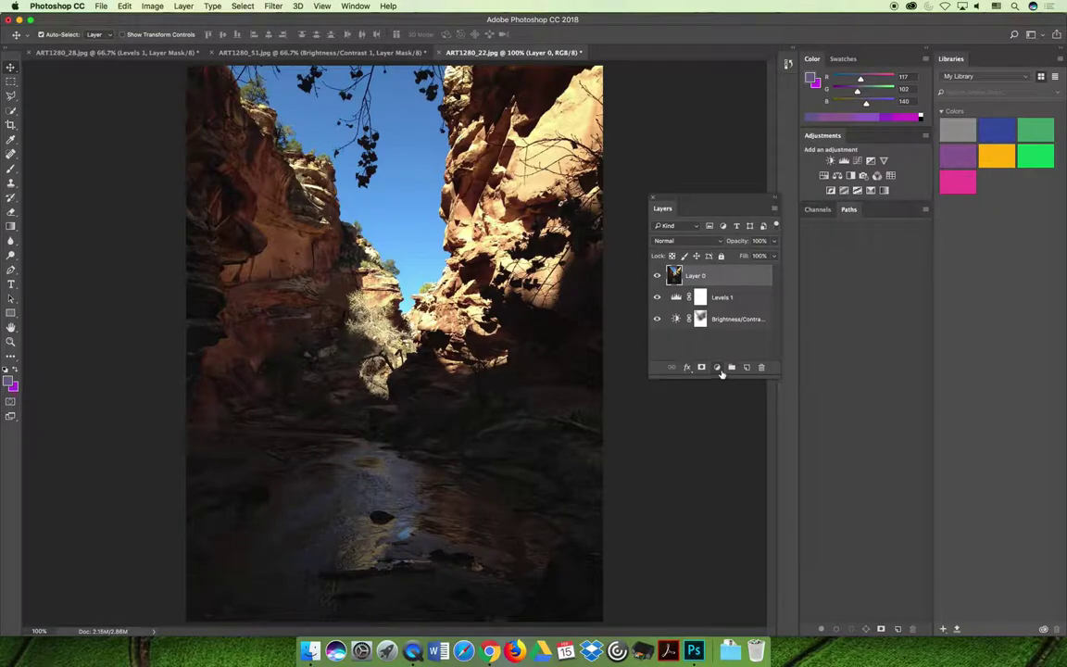
click(717, 366)
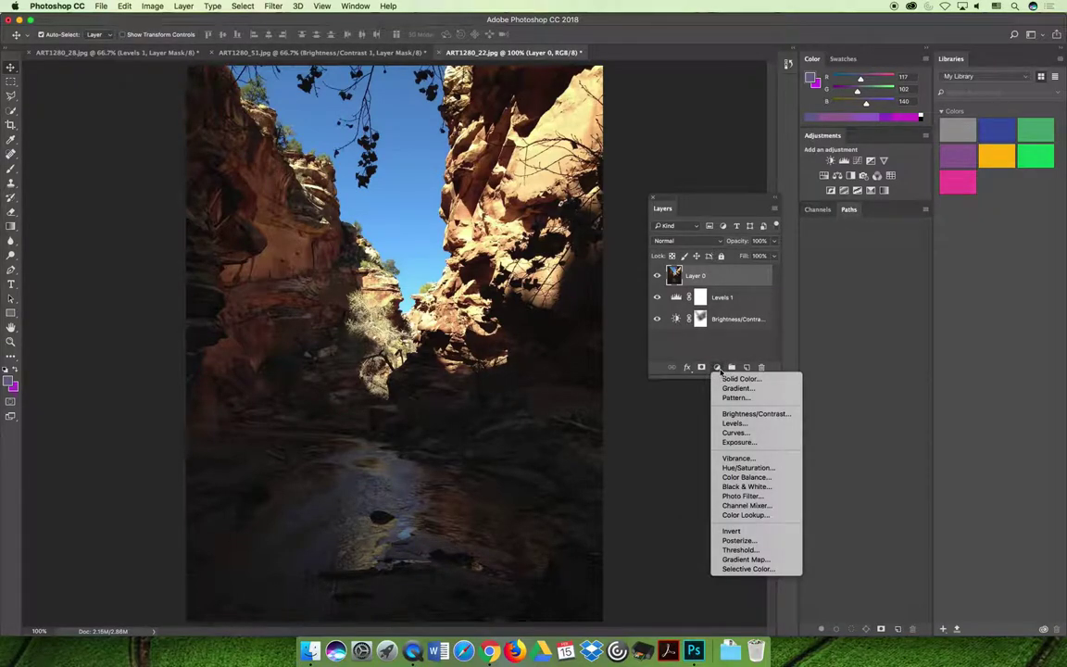
click(736, 433)
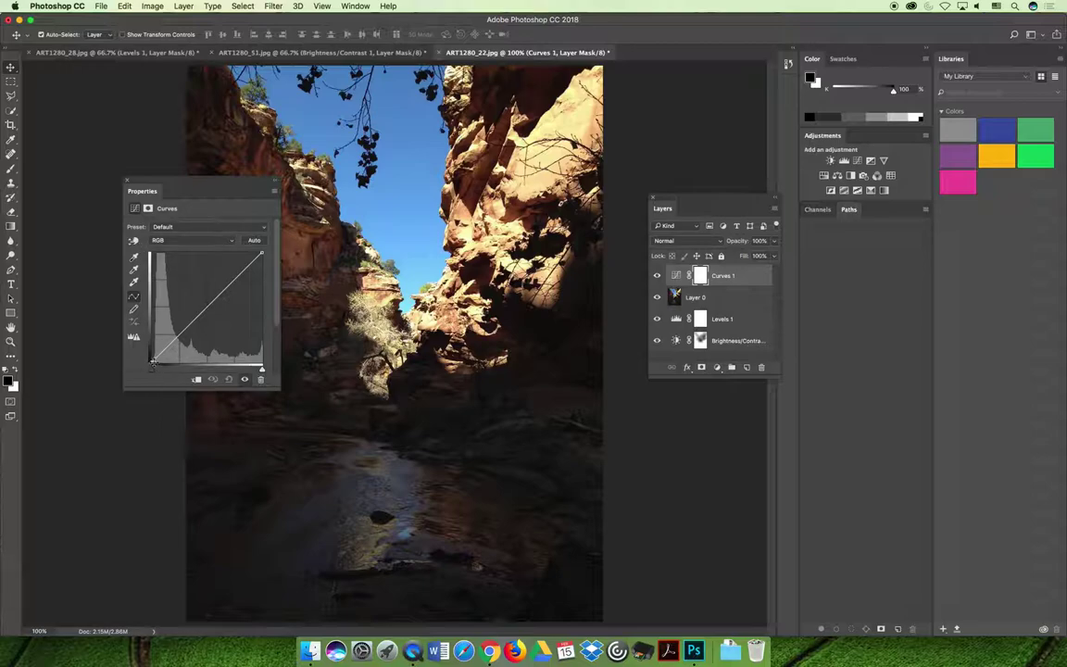
Try raising the canyon curve's black endpoint and lowering its white endpoint.
drag(152, 360, 107, 369)
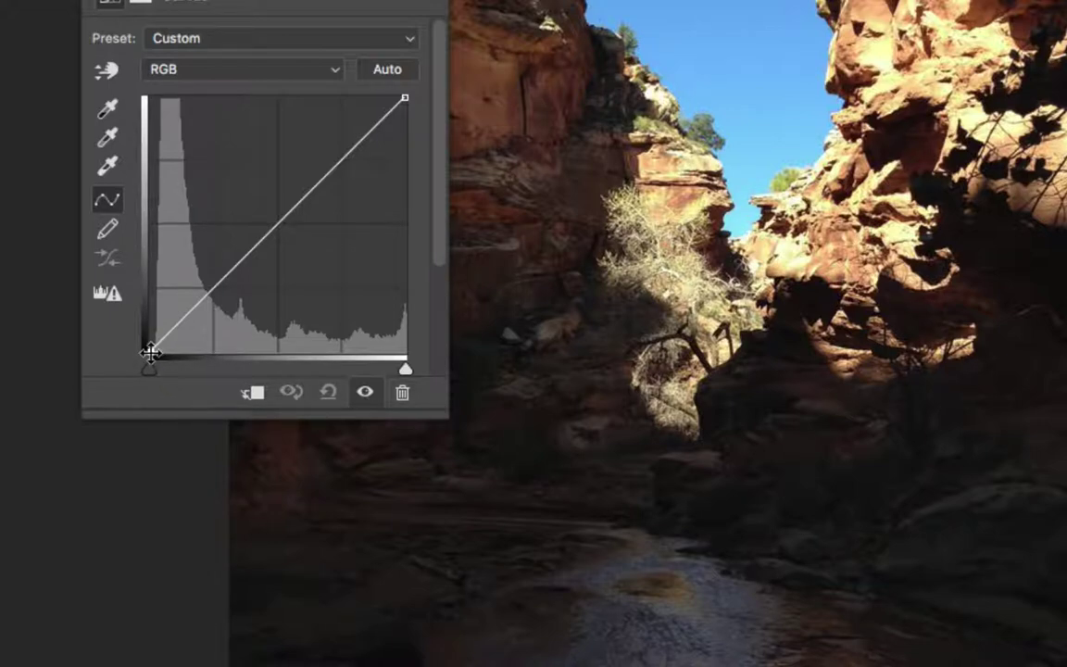
drag(150, 351, 78, 362)
mouse_move(406, 97)
mouse_down()
mouse_move(422, 249)
mouse_move(409, 95)
mouse_up()
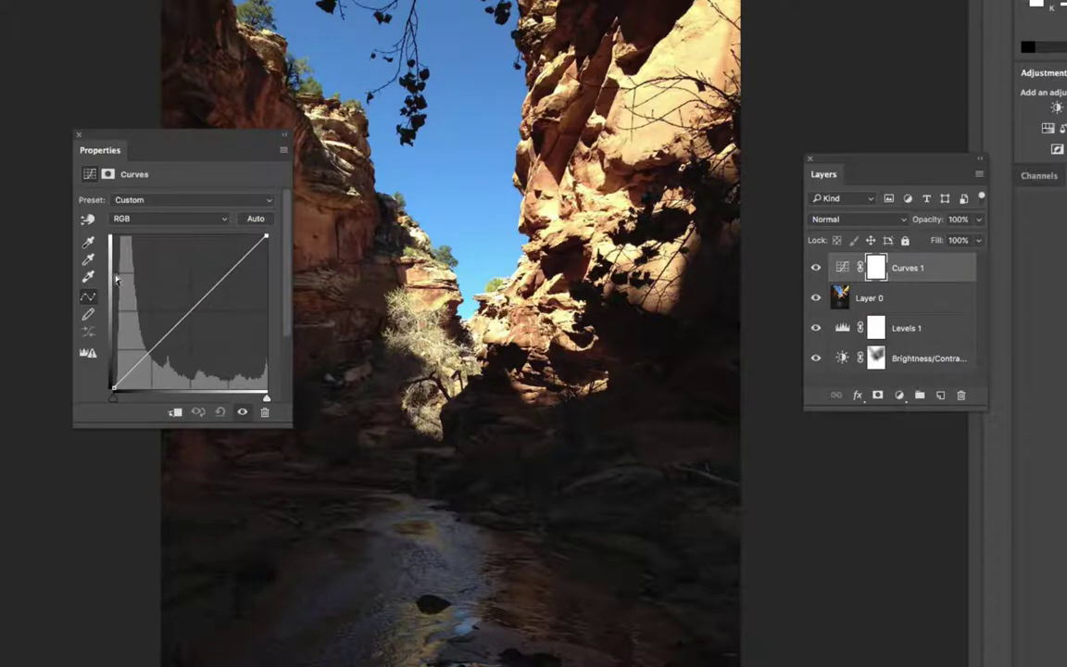
Add curve points, pulling the midpoint down and easing the shadows back to avoid banding.
click(229, 274)
drag(229, 274, 200, 311)
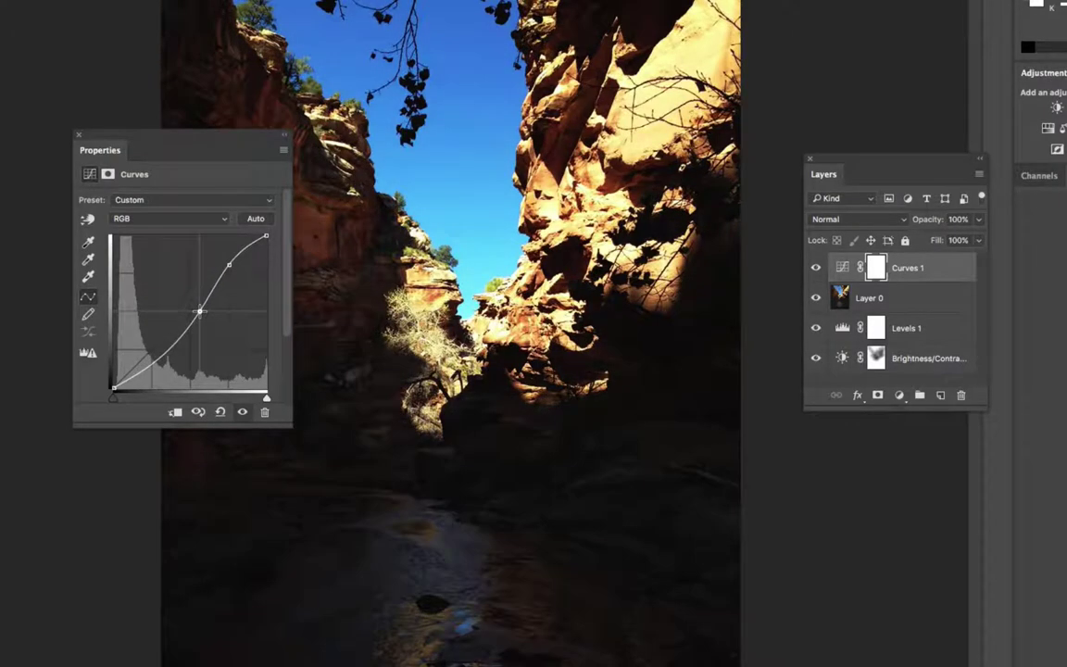
drag(166, 347, 159, 337)
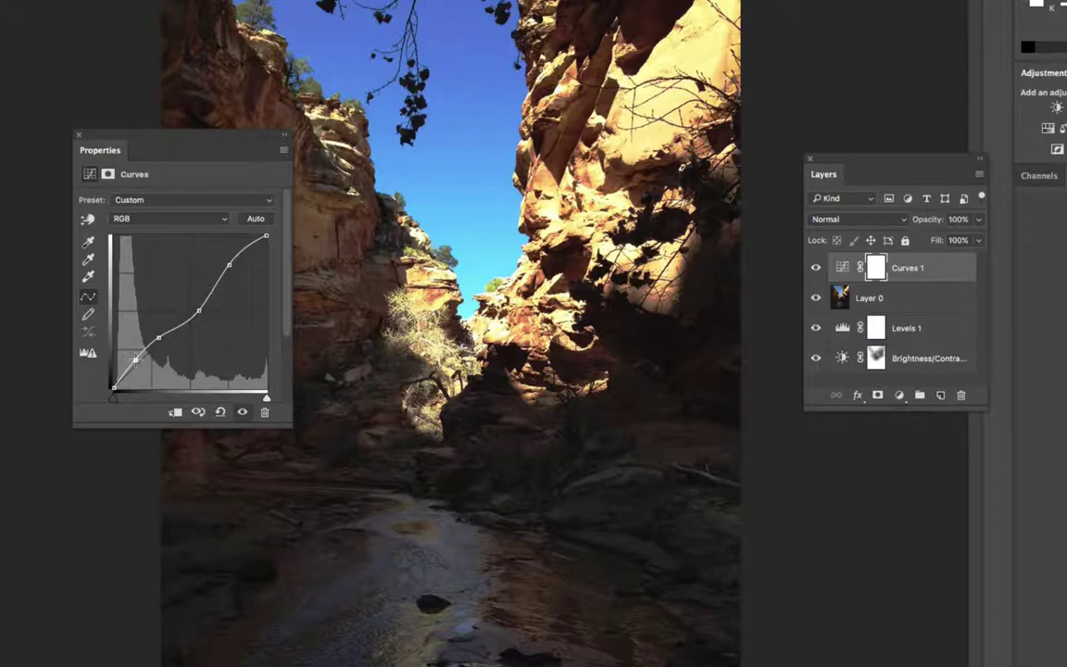
drag(136, 358, 140, 316)
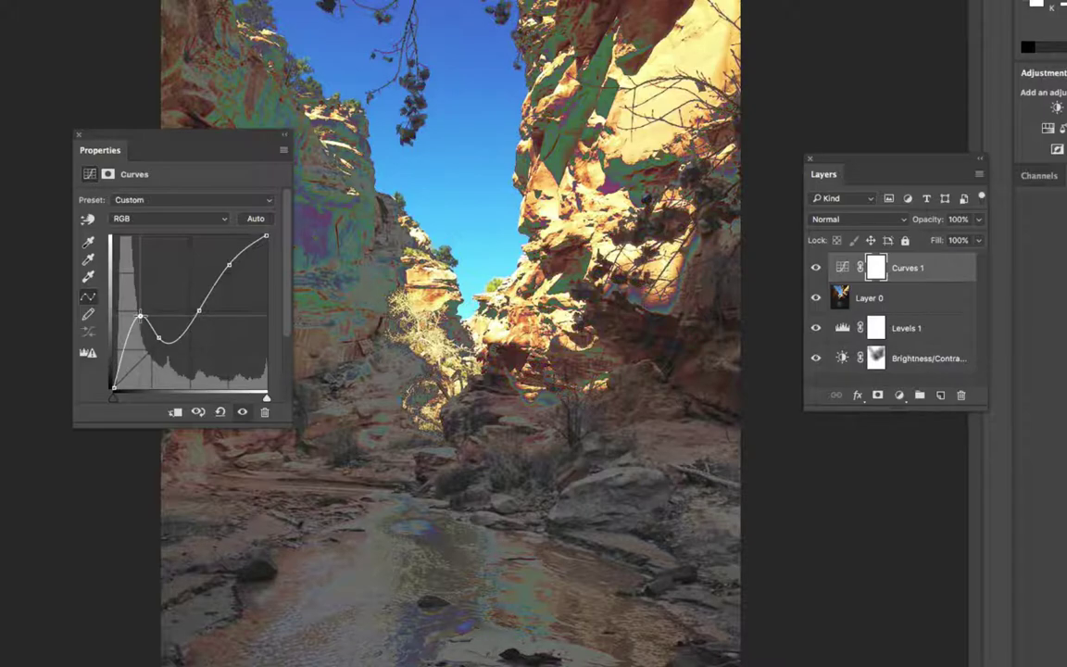
drag(140, 316, 141, 354)
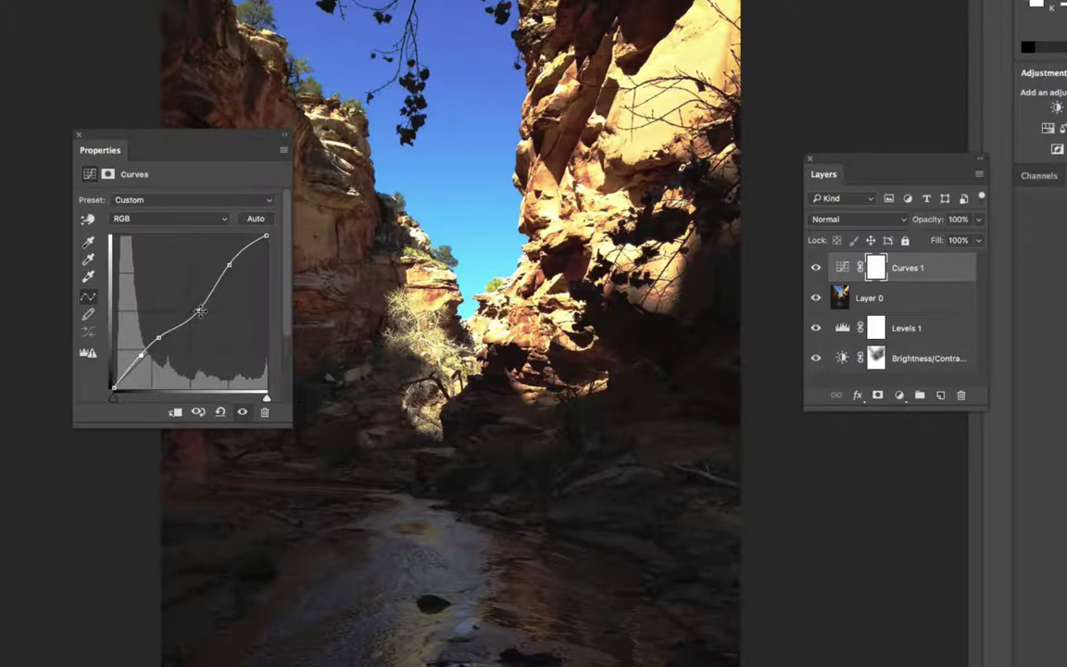
Add a midtone point to brighten the canyon, then toggle Curves 1 to compare.
drag(200, 311, 183, 312)
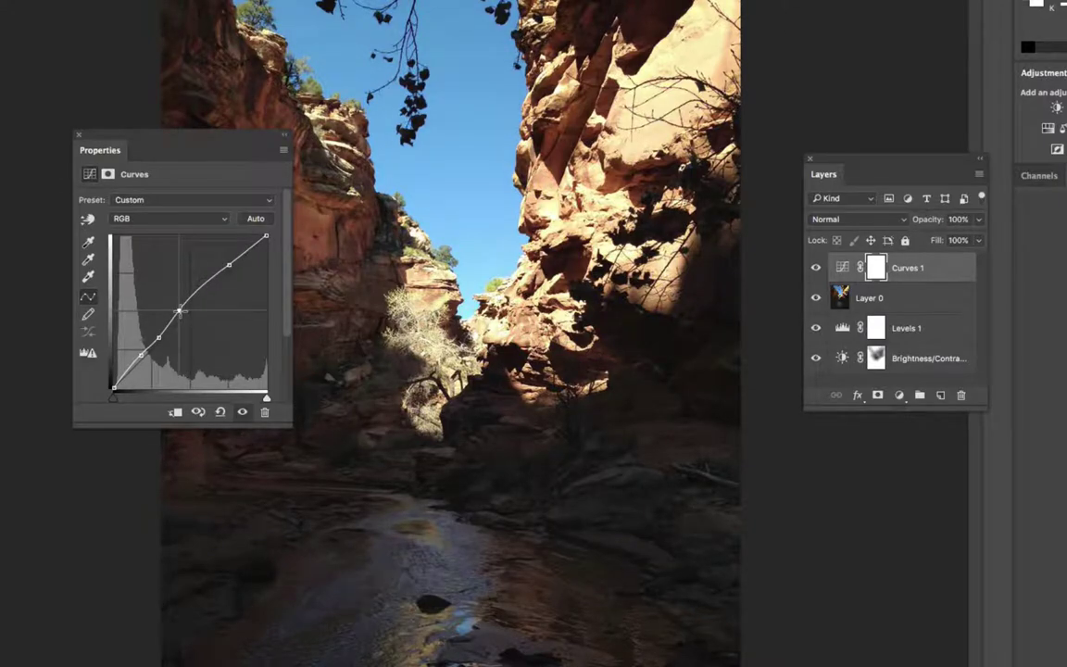
drag(194, 312, 200, 311)
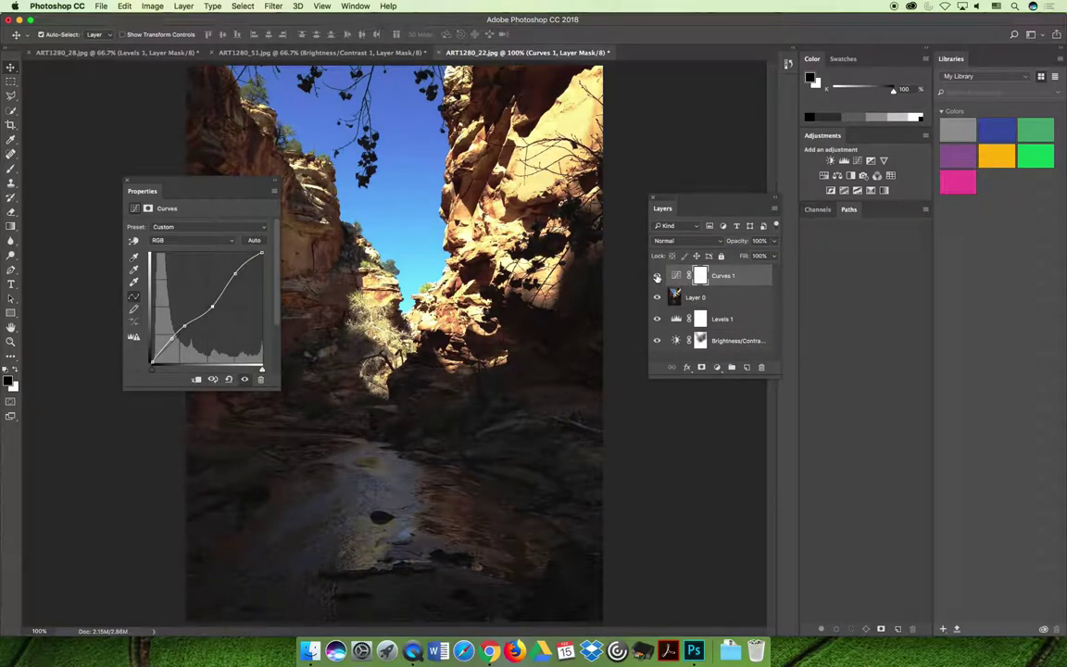
click(656, 276)
click(656, 275)
Nudge the canyon's lower curve point, then move the bridge photo's Layer 0 to the top.
drag(157, 354, 160, 352)
click(280, 52)
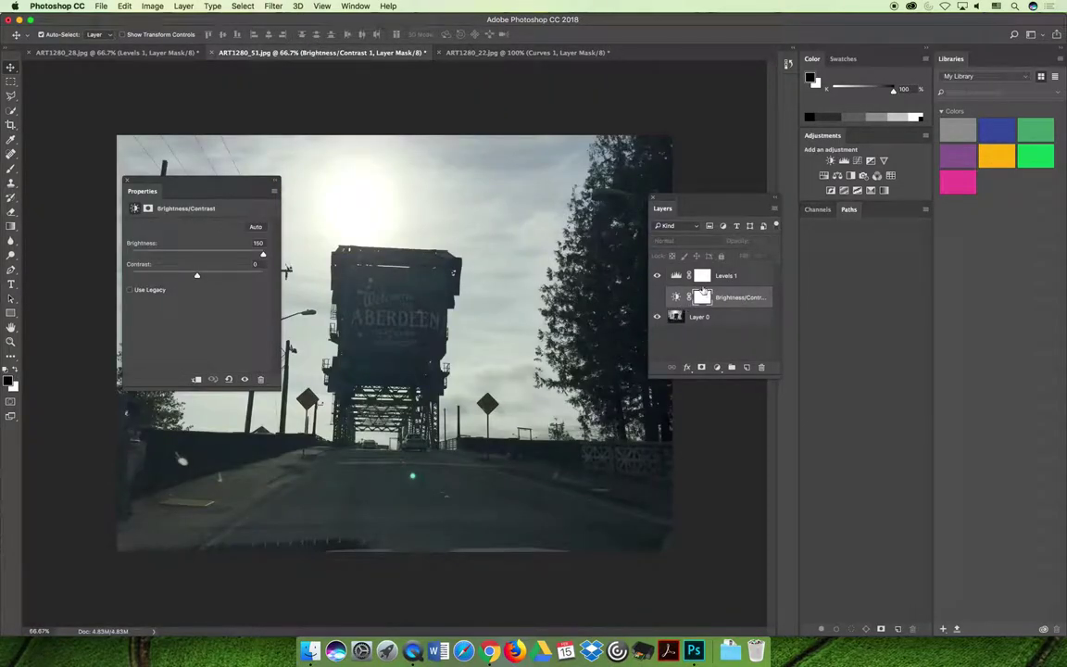
click(740, 276)
drag(737, 316, 729, 282)
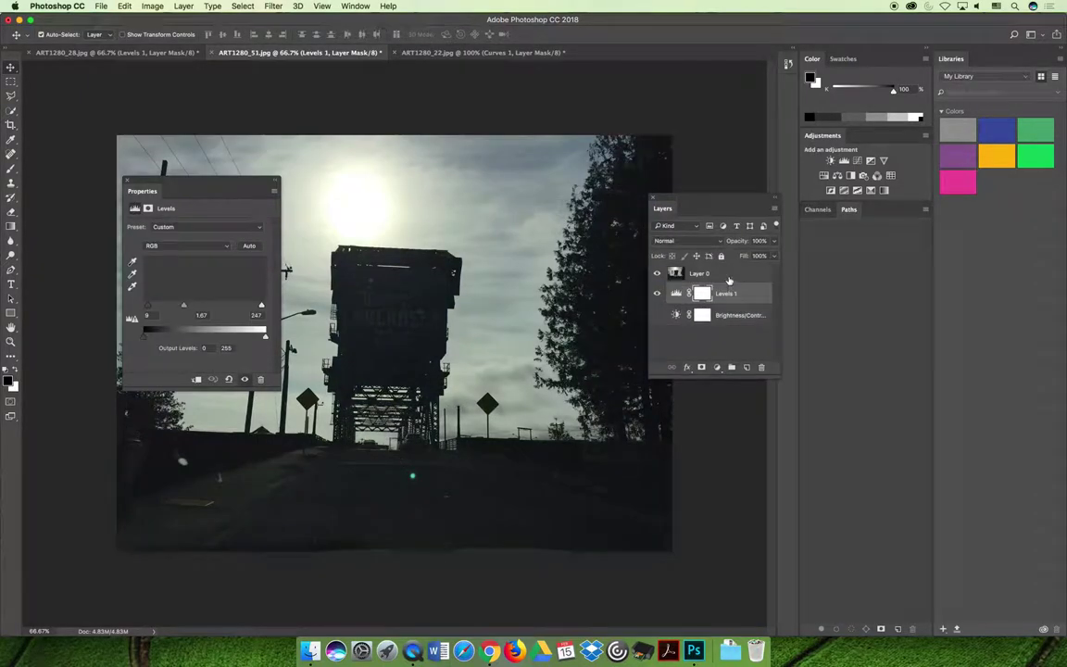
click(731, 275)
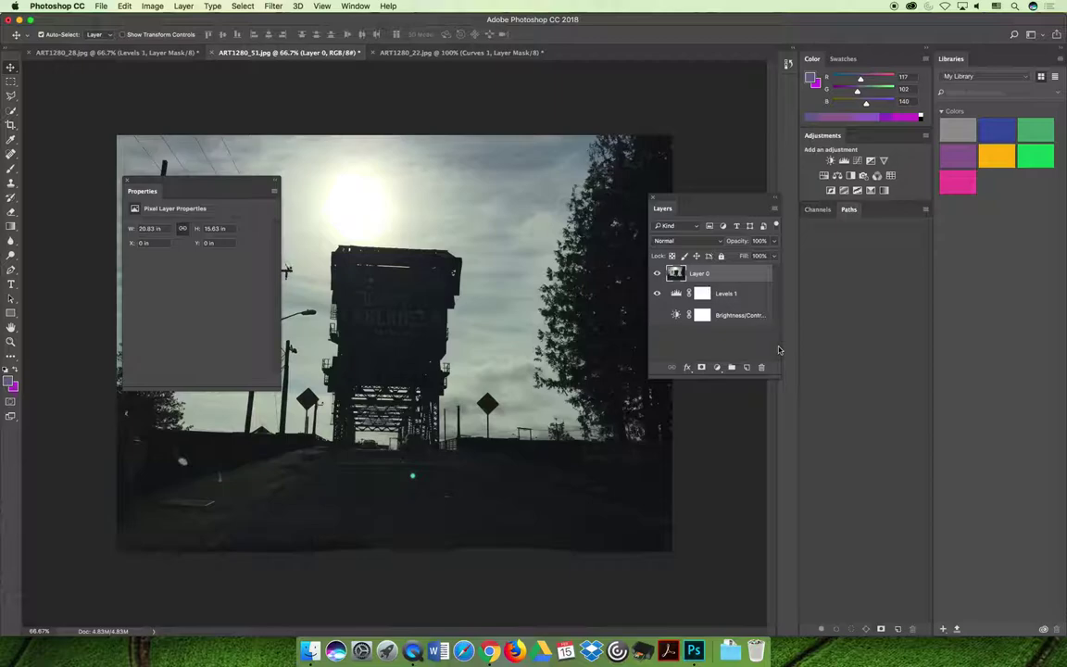
Add a Curves layer to the bridge photo, lifting the shadows to reveal the Aberdeen sign.
click(717, 368)
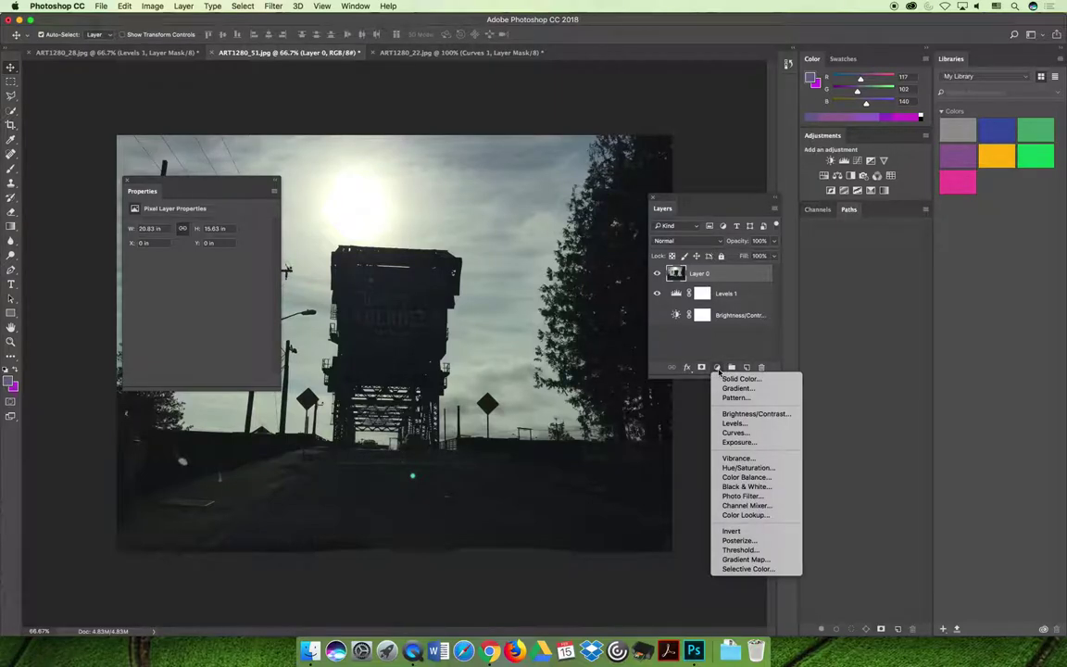
click(736, 432)
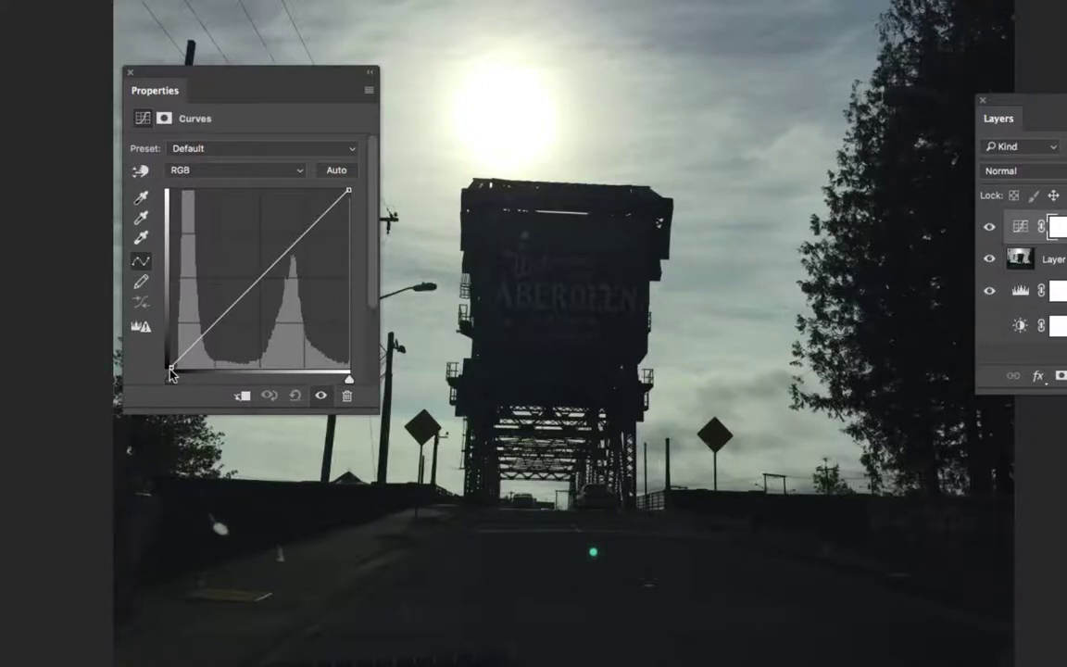
drag(170, 368, 222, 325)
click(223, 330)
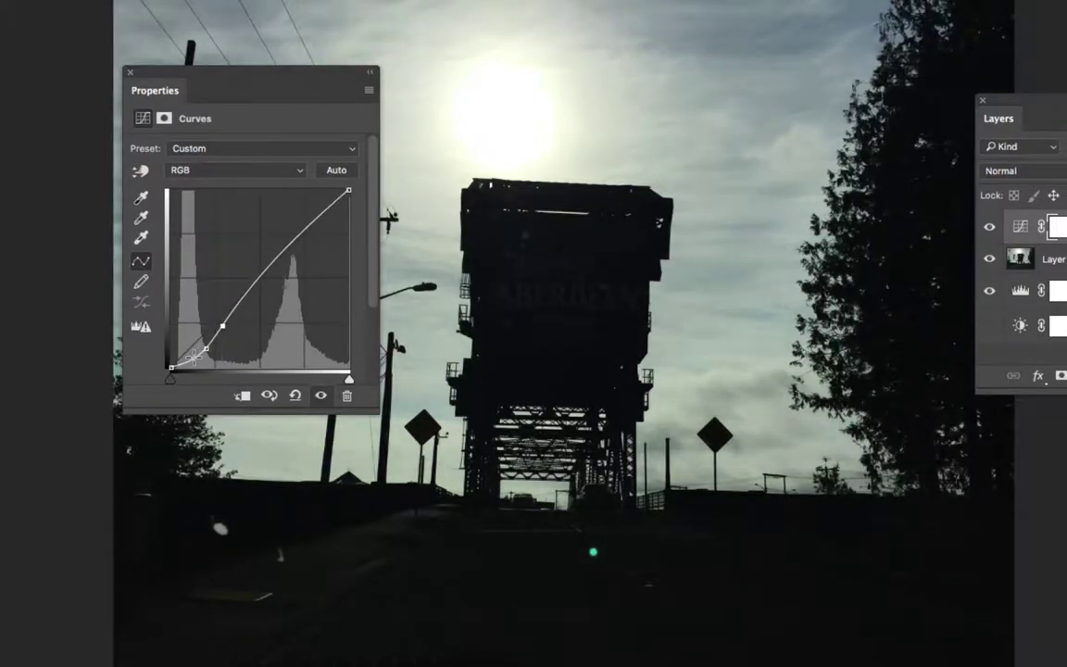
drag(194, 351, 203, 333)
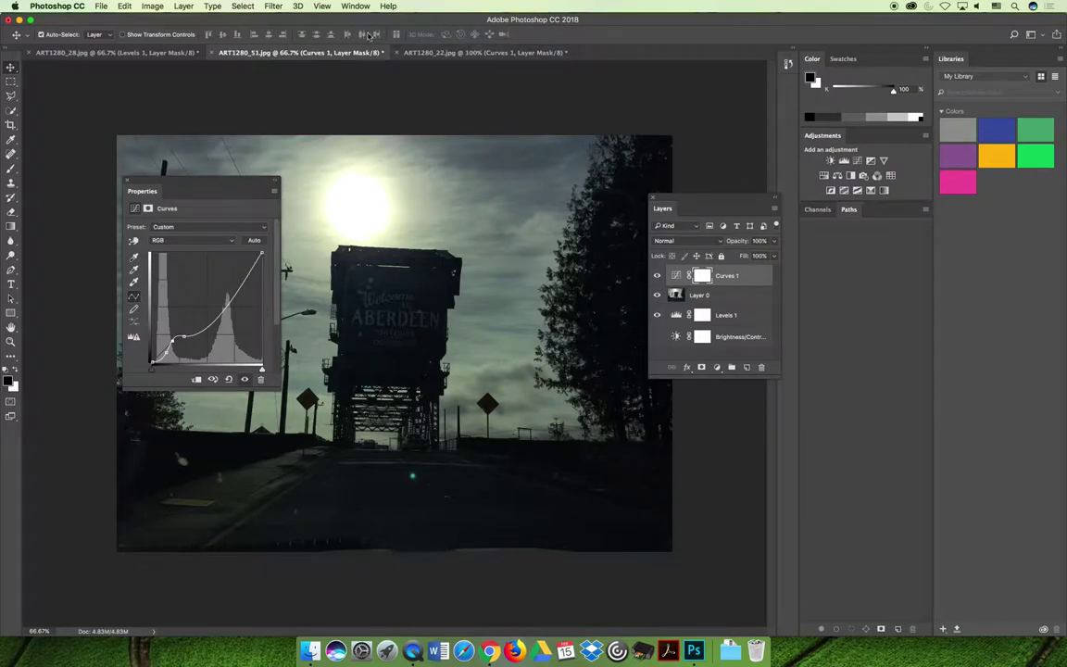
Move the castle photo's Layer 0 to the top and add a Curves adjustment layer.
click(144, 54)
drag(666, 303, 690, 268)
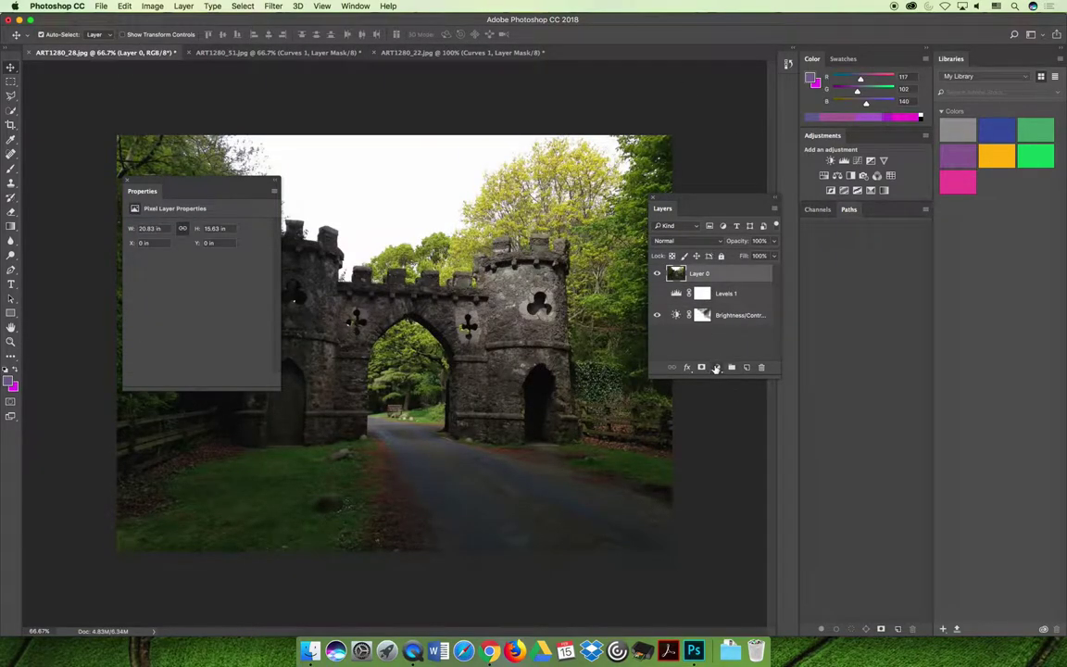
click(716, 368)
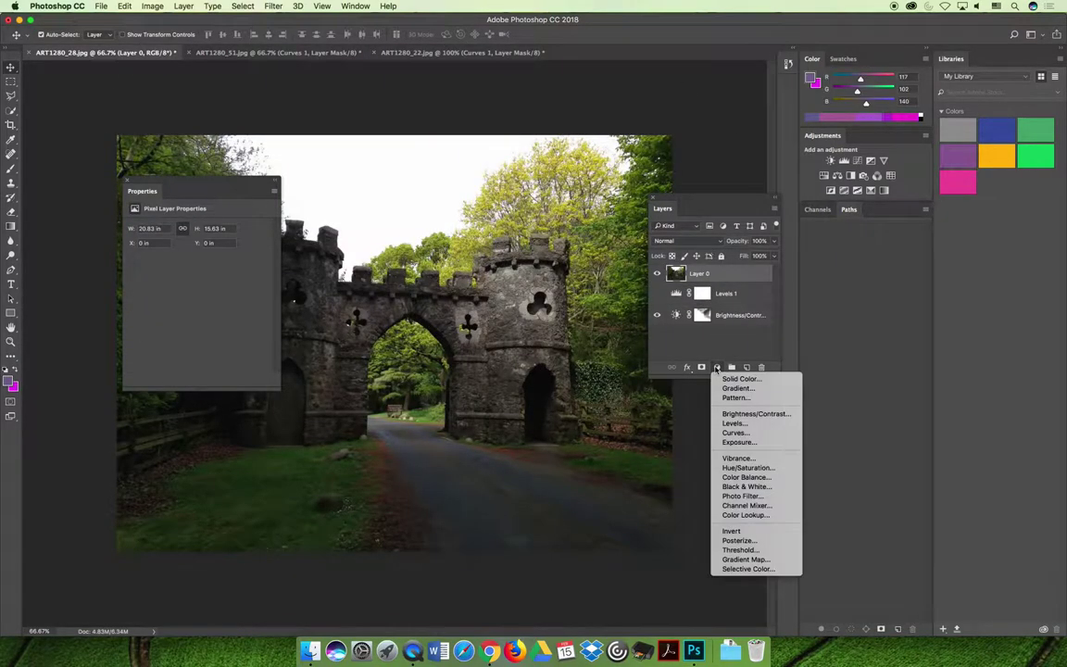
click(762, 433)
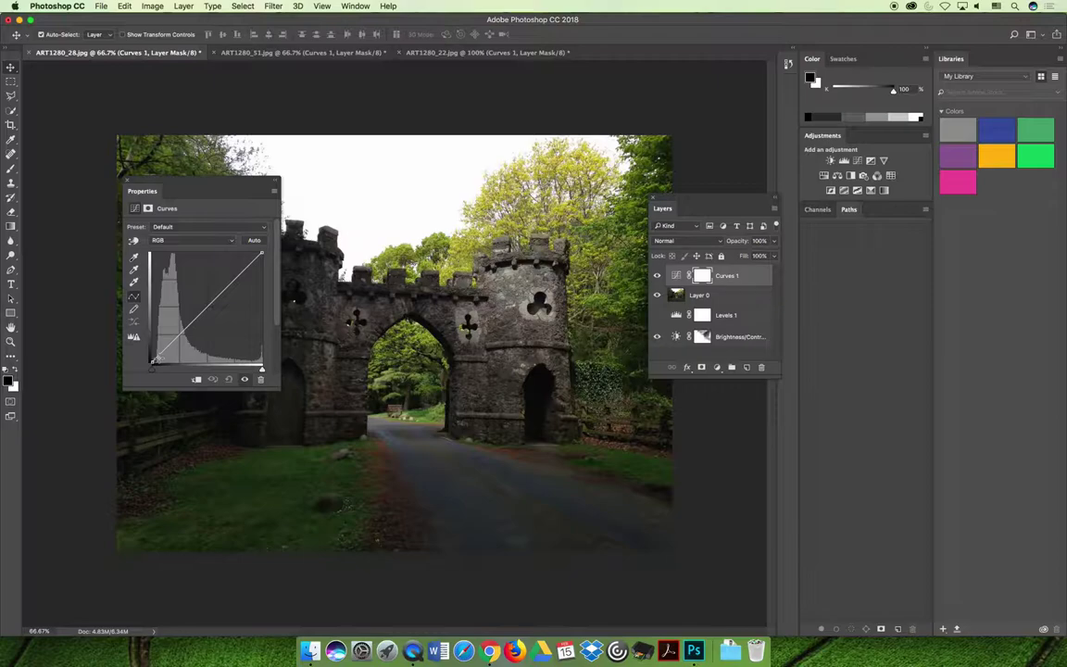
Bend the castle curve upward to brighten it, adding an upper point to tame highlights.
drag(152, 363, 157, 362)
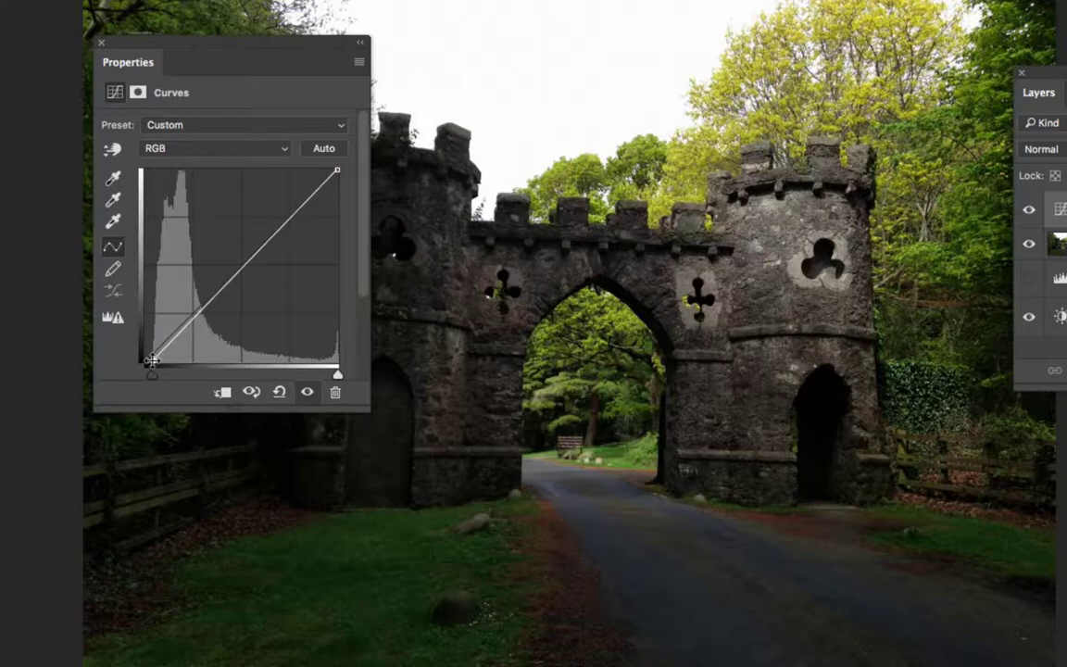
drag(152, 361, 149, 361)
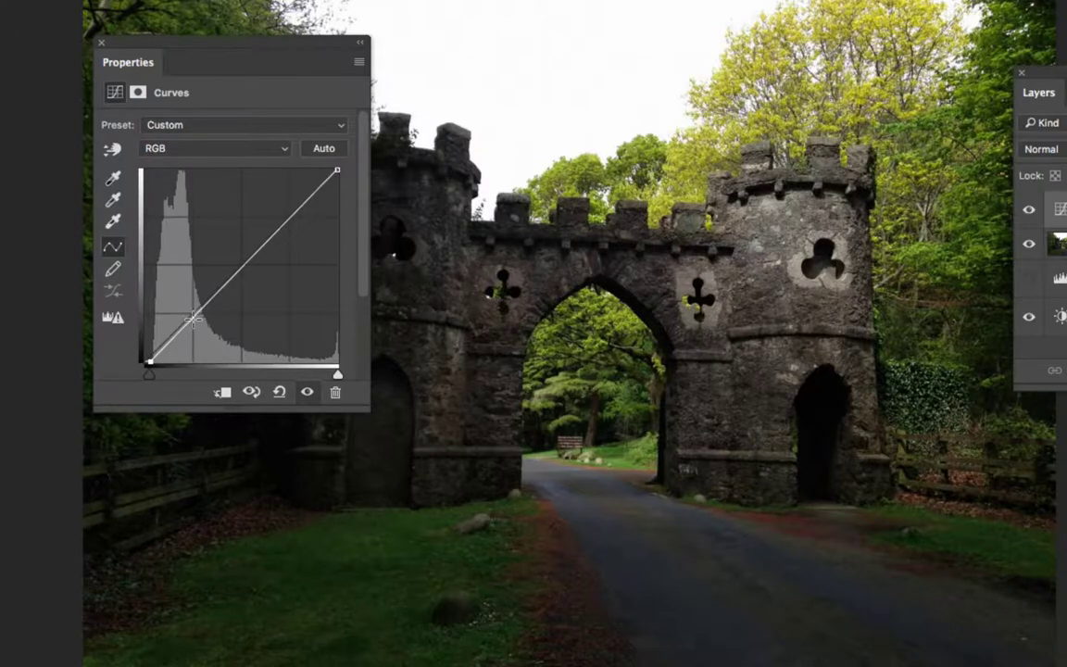
drag(186, 289, 187, 304)
drag(250, 226, 276, 233)
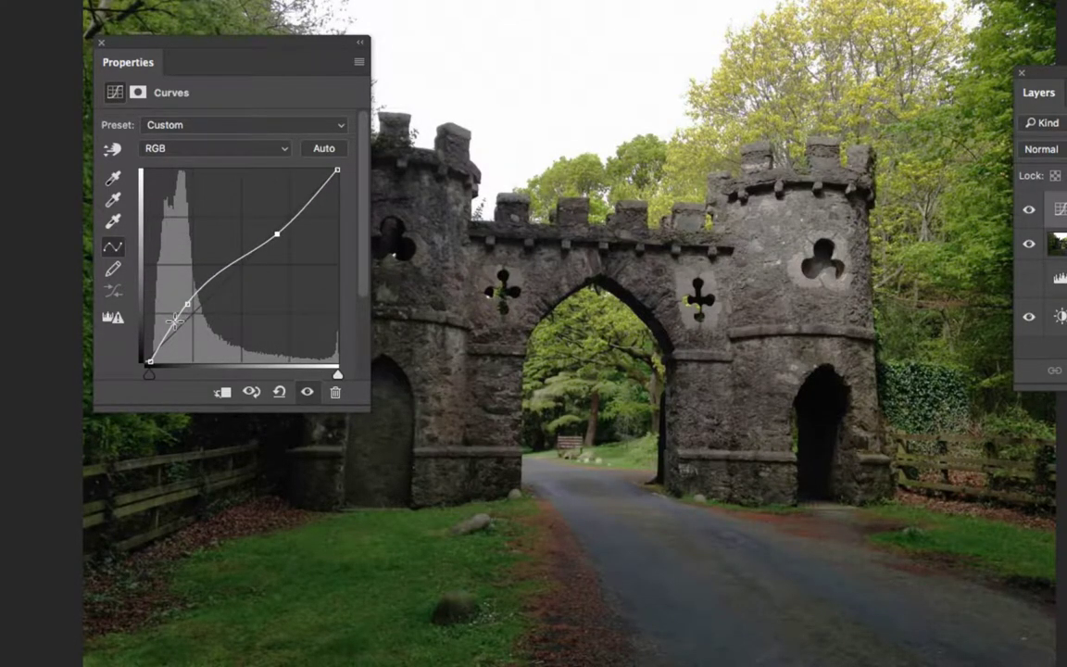
drag(176, 323, 174, 322)
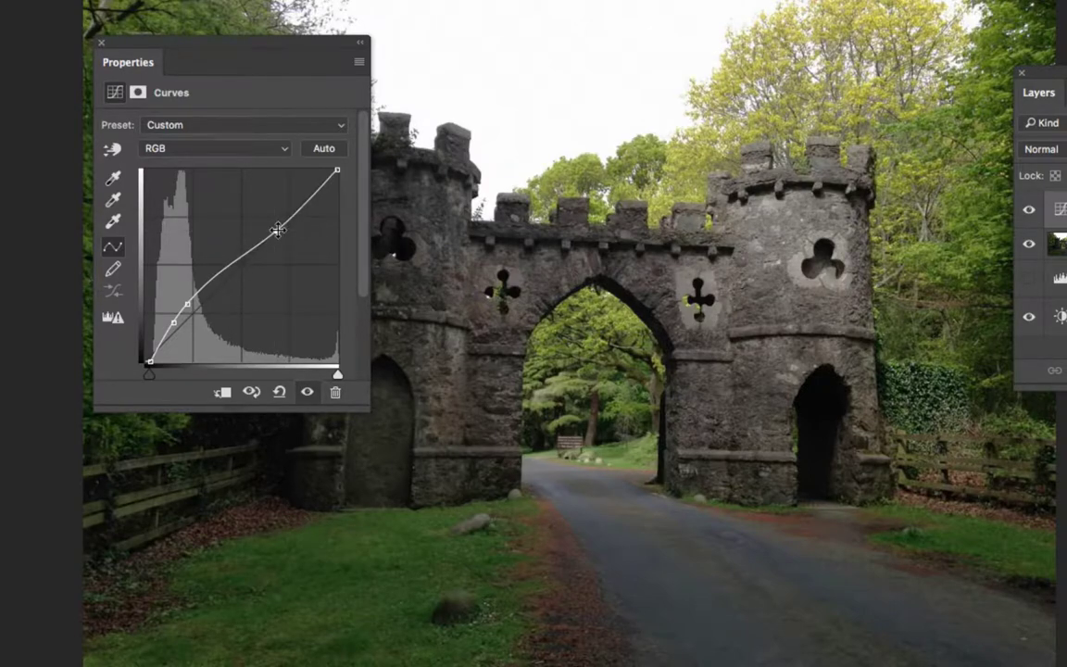
Add more curve points, testing a dip mid-curve then raising it back for natural colours.
click(307, 202)
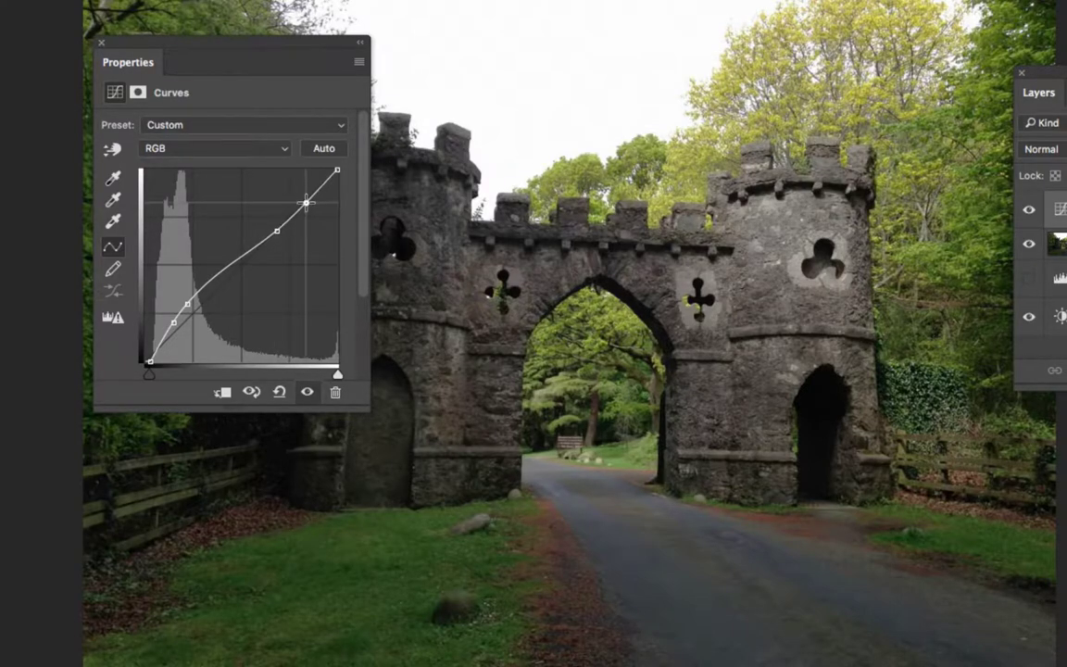
click(242, 262)
drag(242, 262, 236, 314)
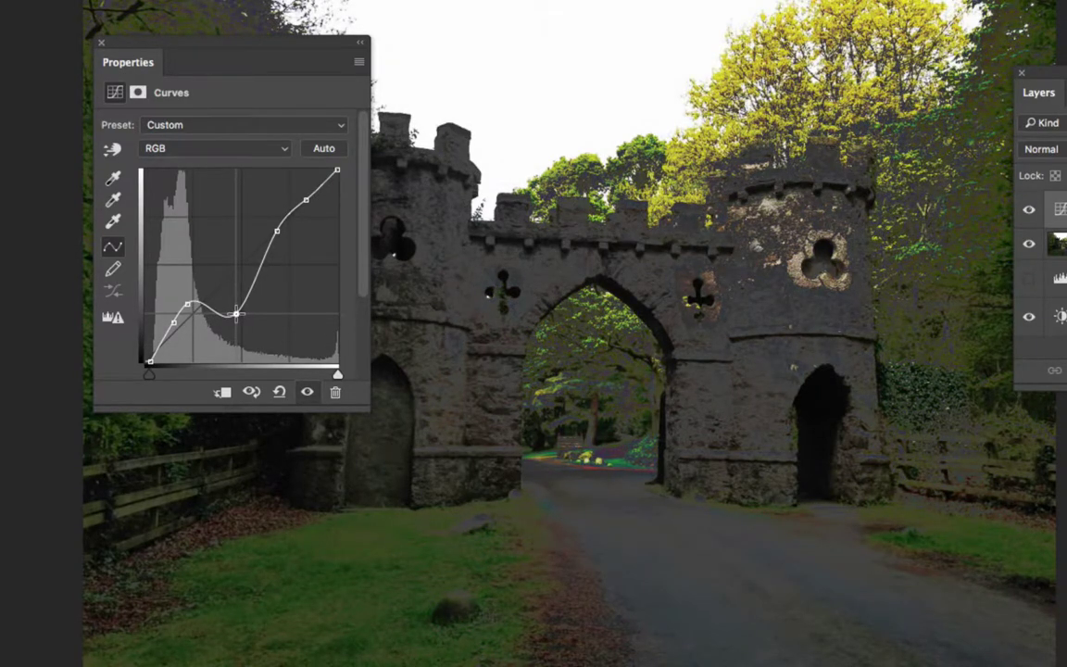
drag(236, 314, 239, 265)
click(209, 291)
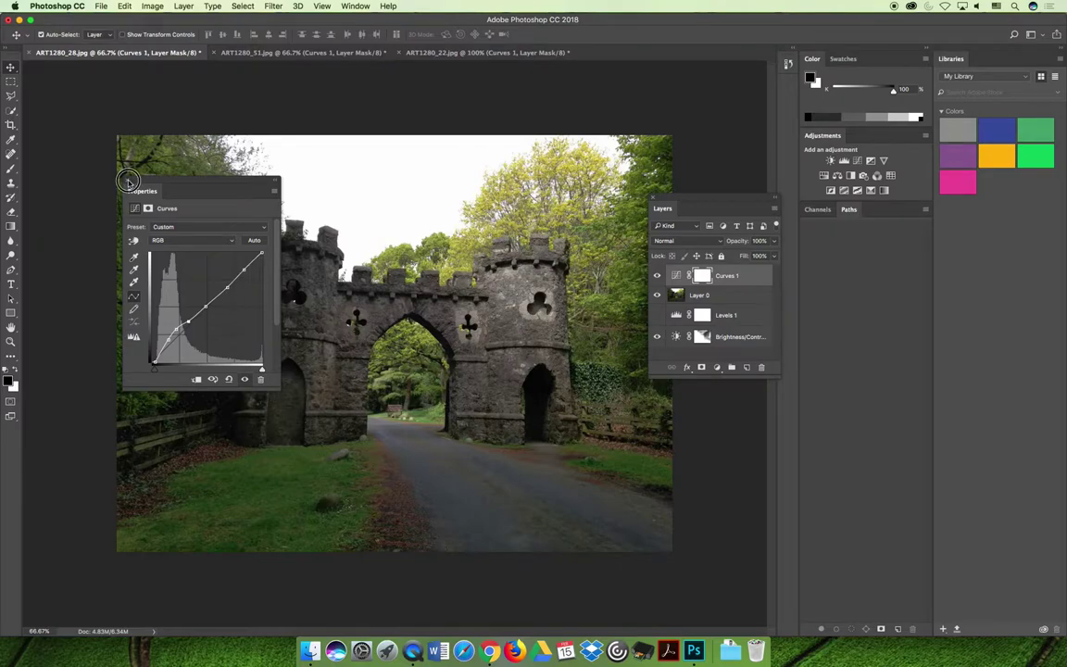
Close the Curves properties and toggle Curves 1 off and on, leaving it visible.
click(128, 181)
click(656, 275)
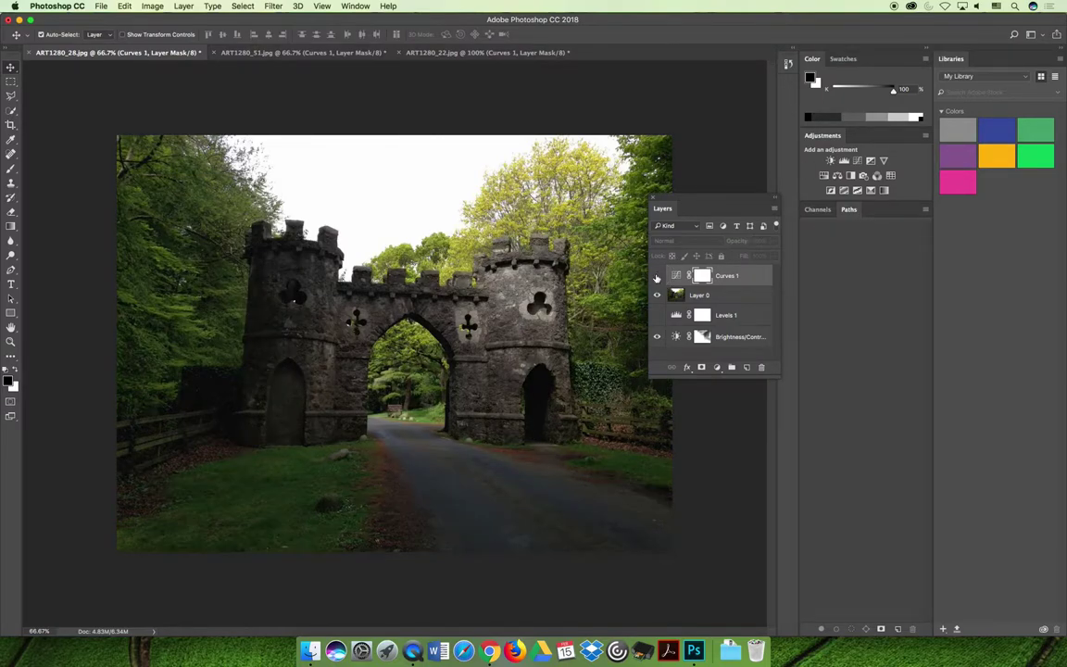
click(657, 275)
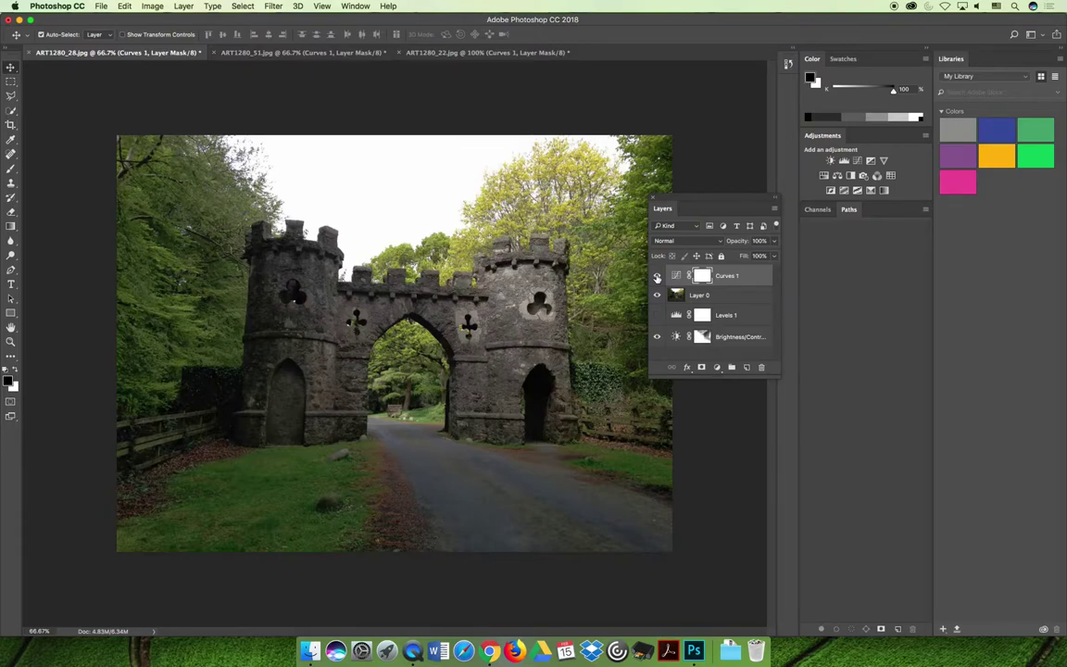
click(656, 276)
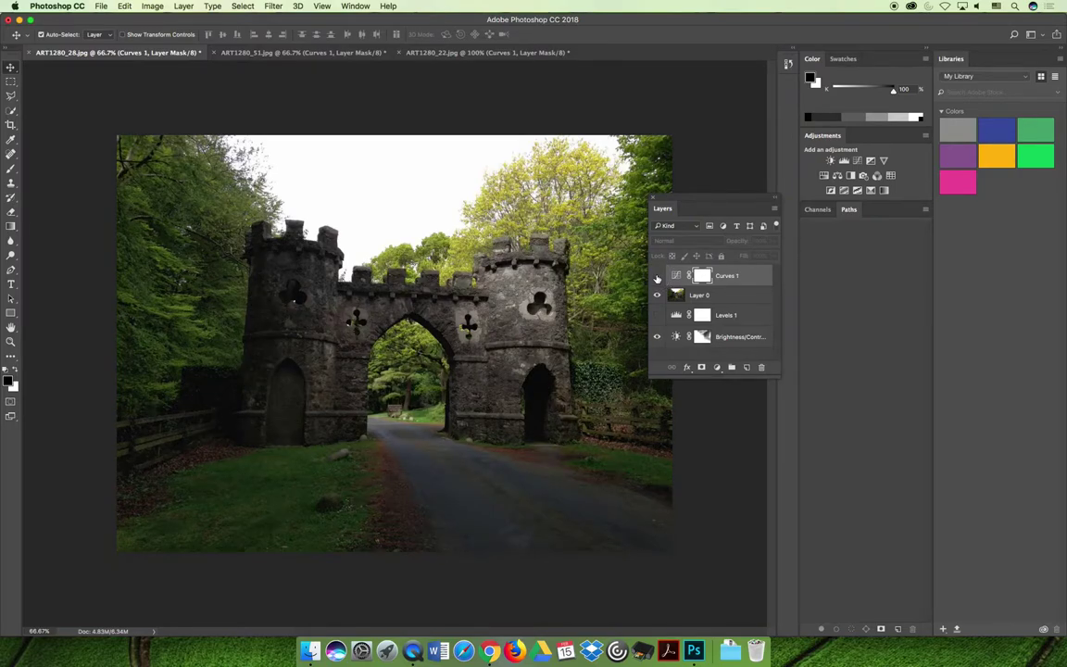
click(657, 276)
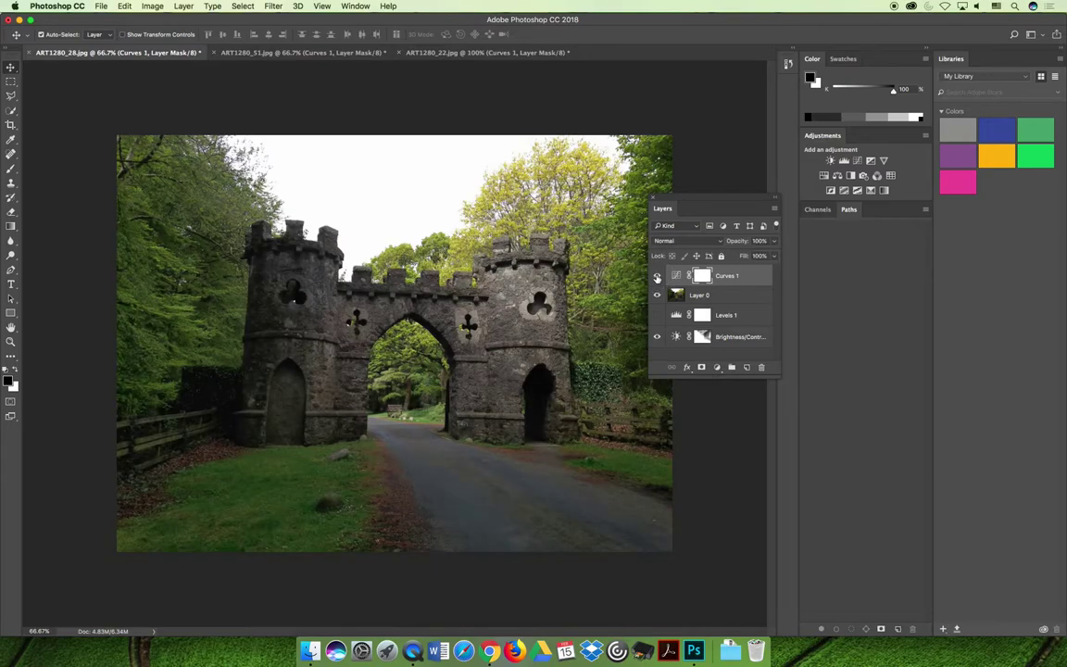